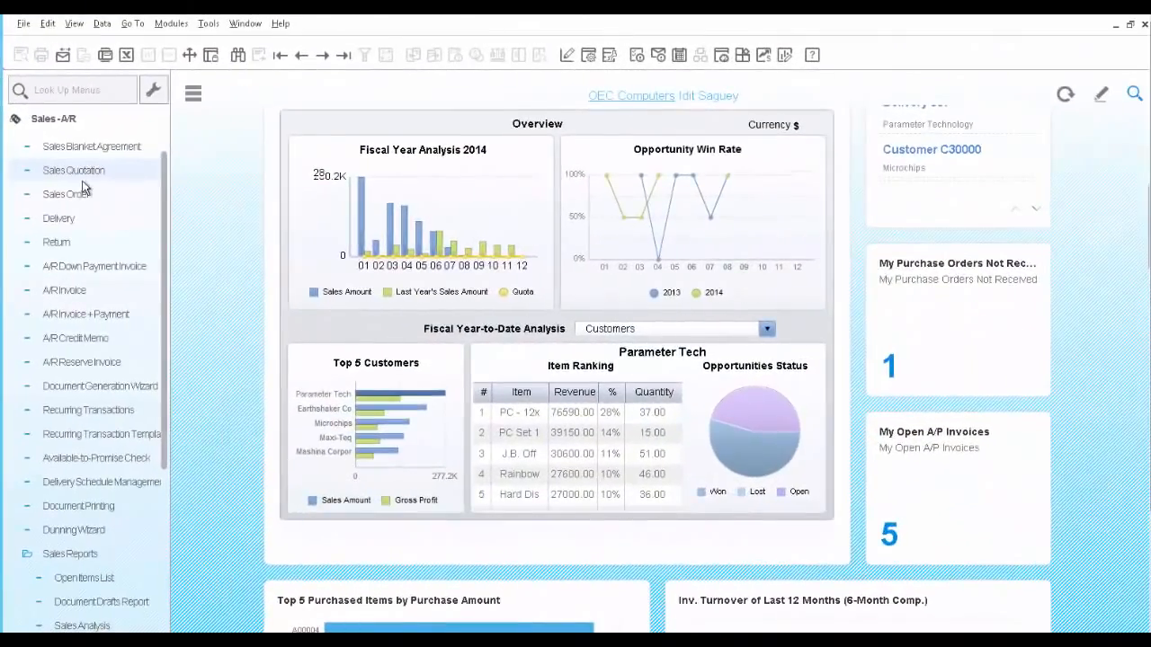
Start a new sales quotation and choose Earthshaker Corporation (C40000) as its customer
left_click(82, 176)
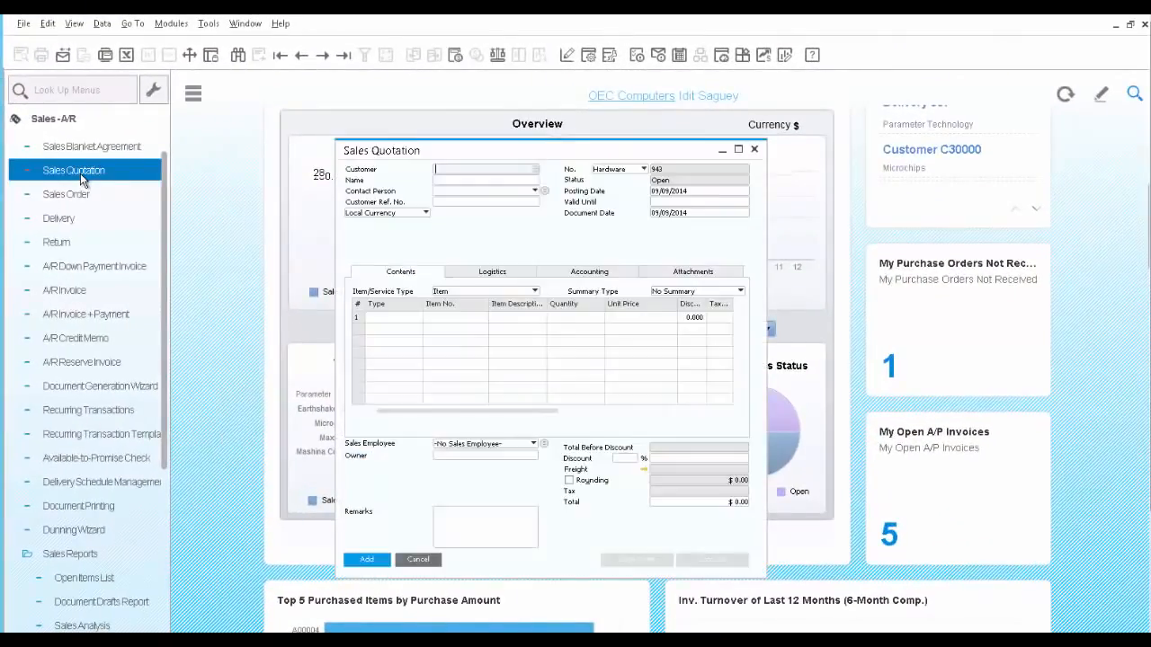
left_click(535, 170)
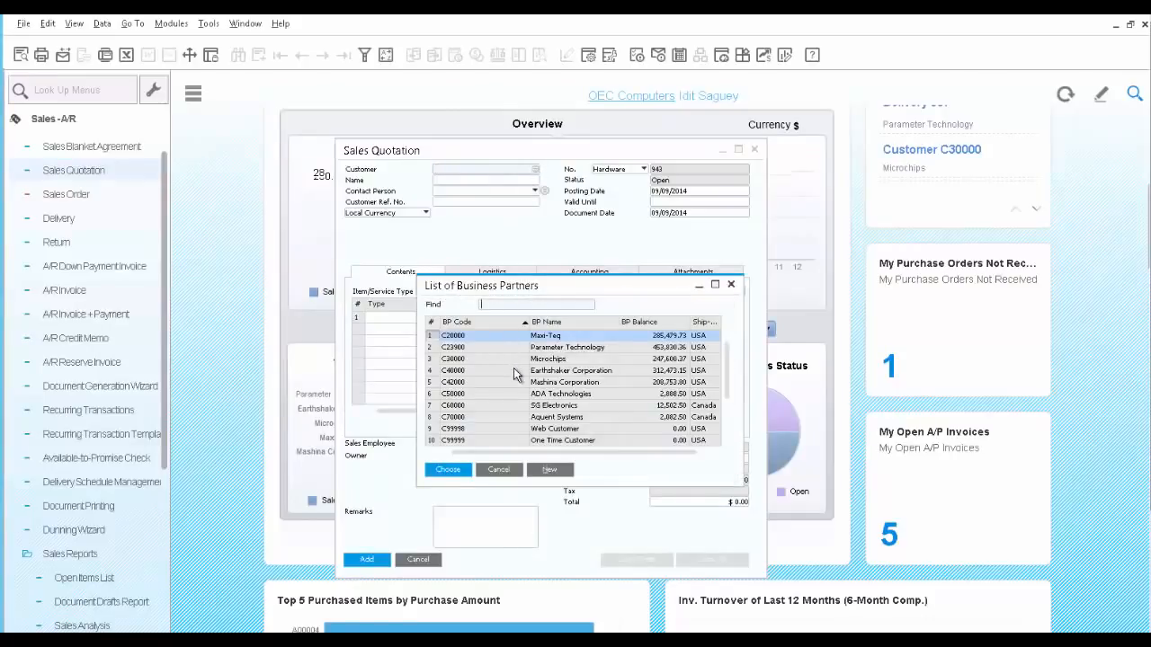
left_click(513, 371)
left_click(451, 473)
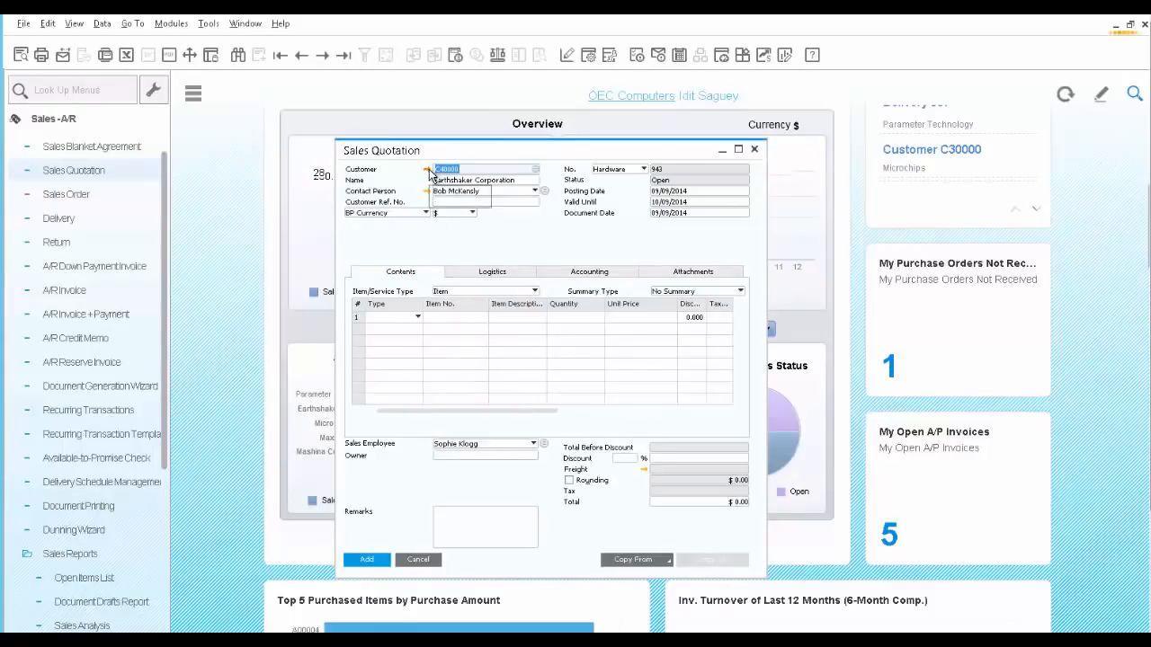
Open the quotation customer's master data and review its contact persons, addresses and payment terms
left_click(427, 170)
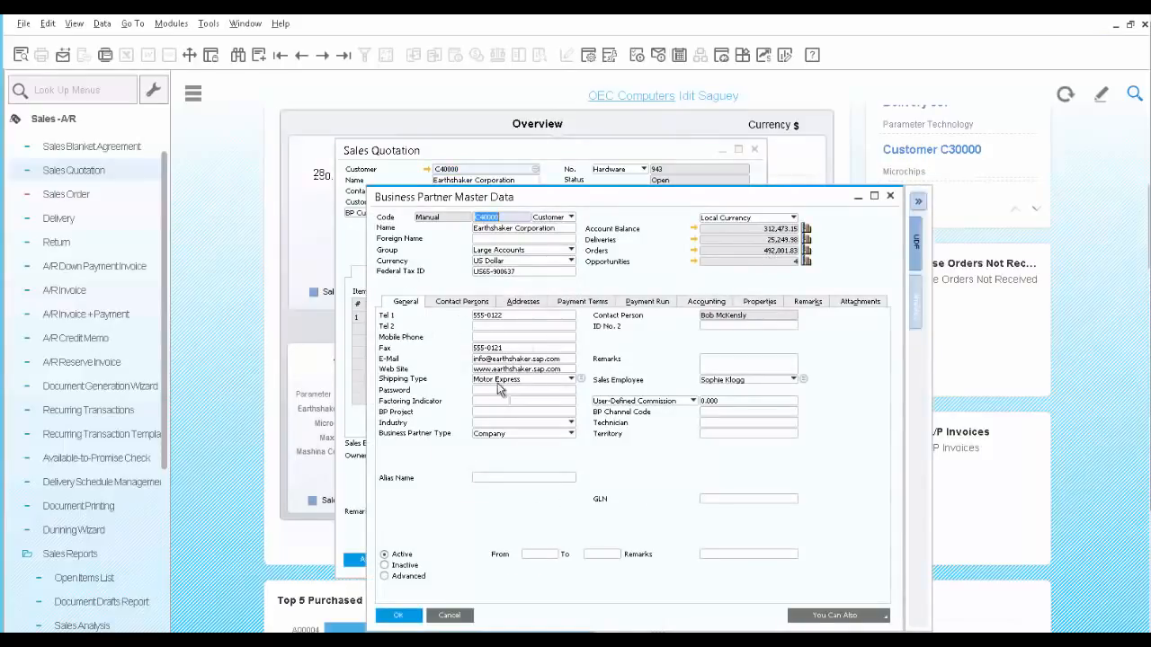
left_click(472, 303)
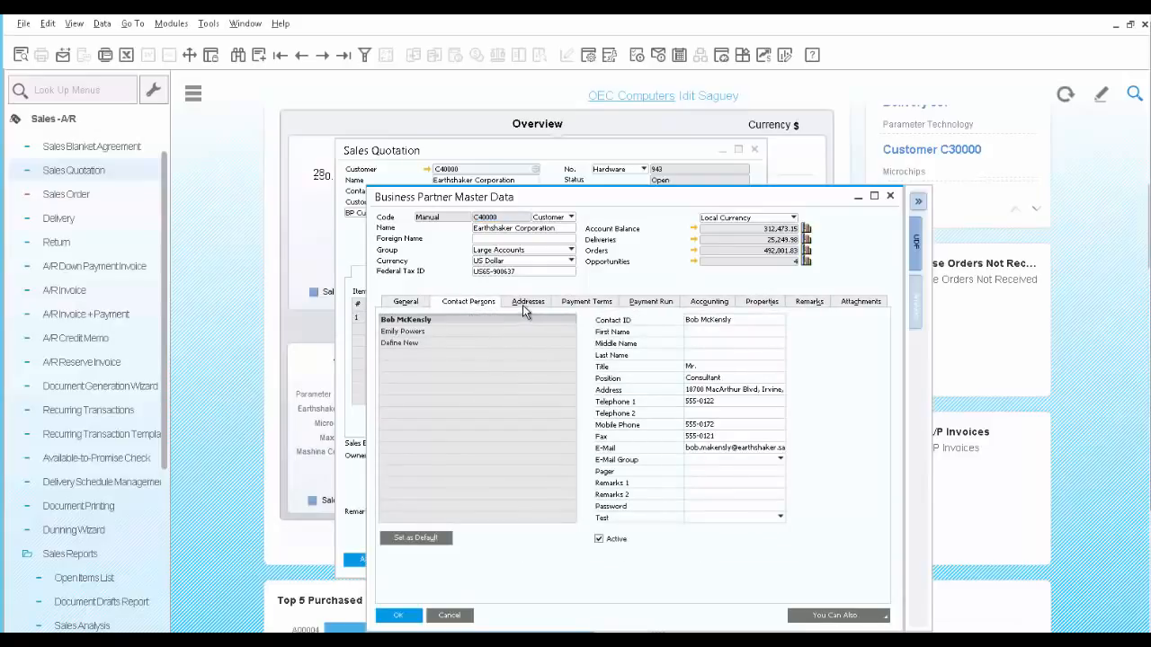
left_click(525, 303)
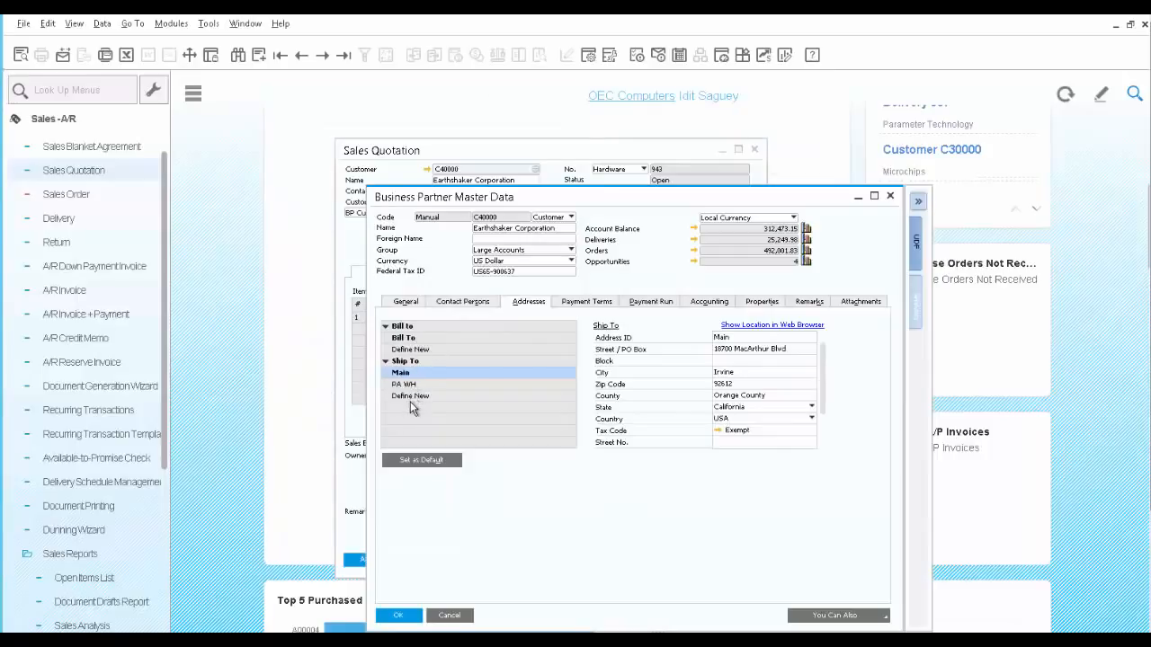
left_click(586, 304)
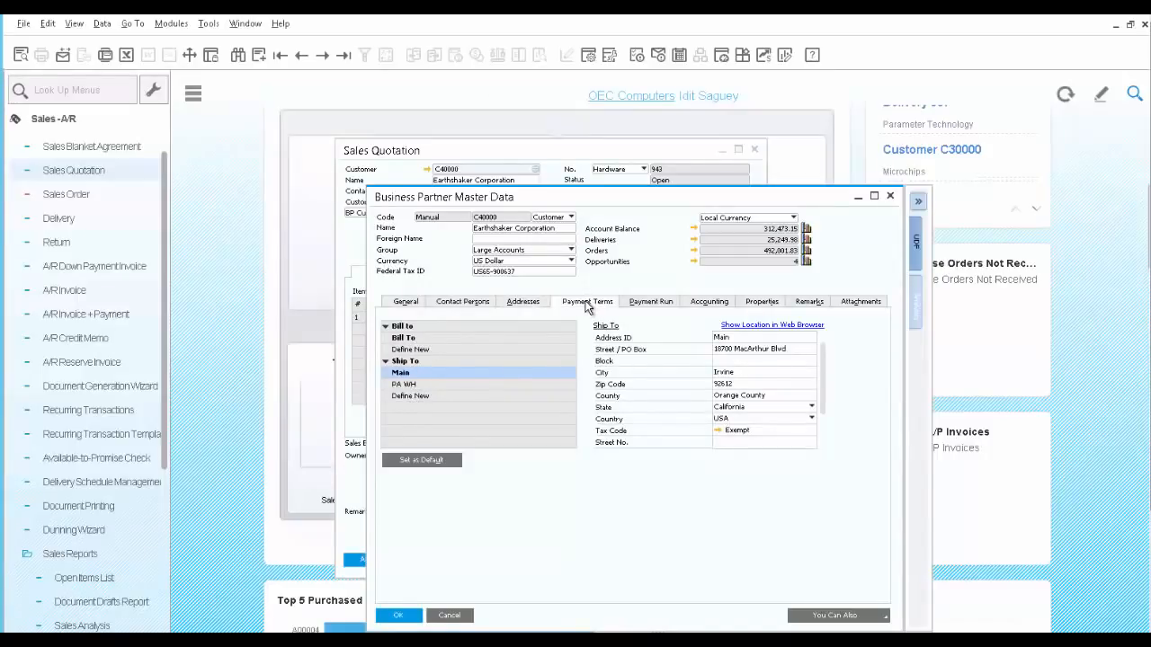
Review the customer's analytics charts for top 5 items, balances and sales amounts, and close the master data
left_click(917, 308)
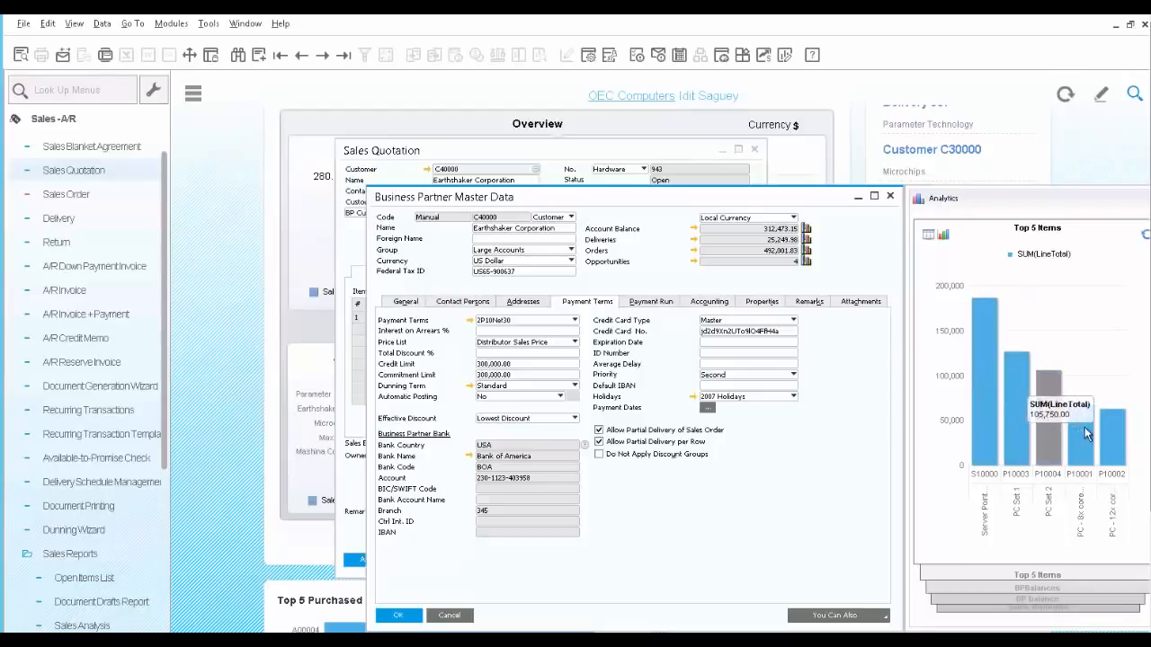
left_click(1033, 591)
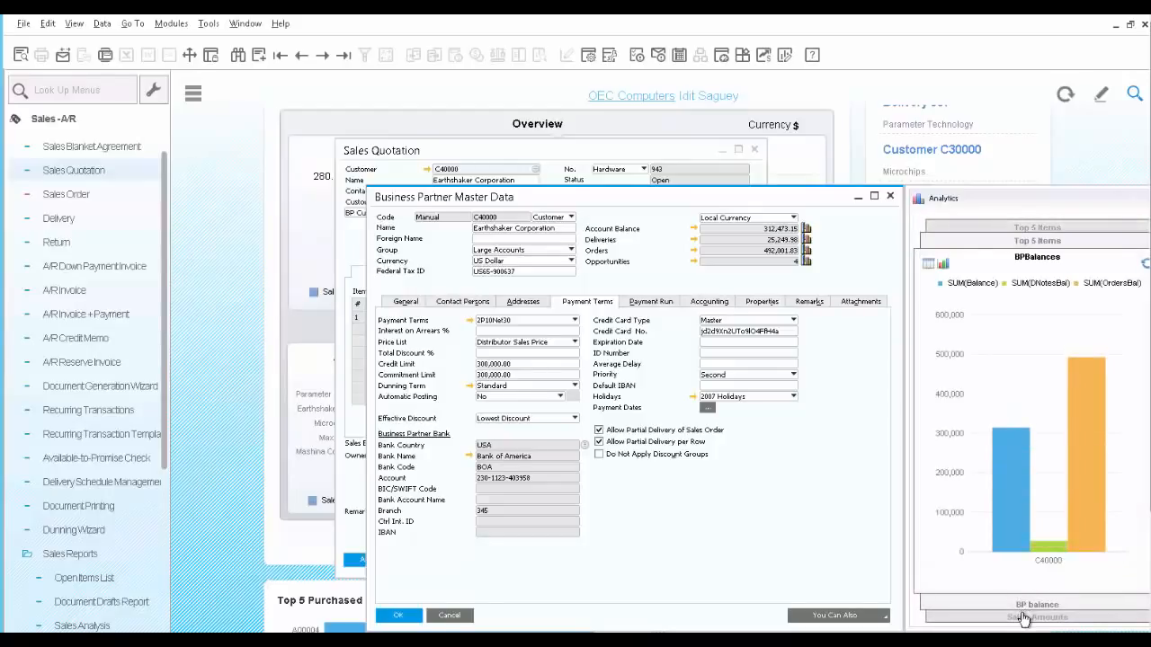
left_click(1023, 618)
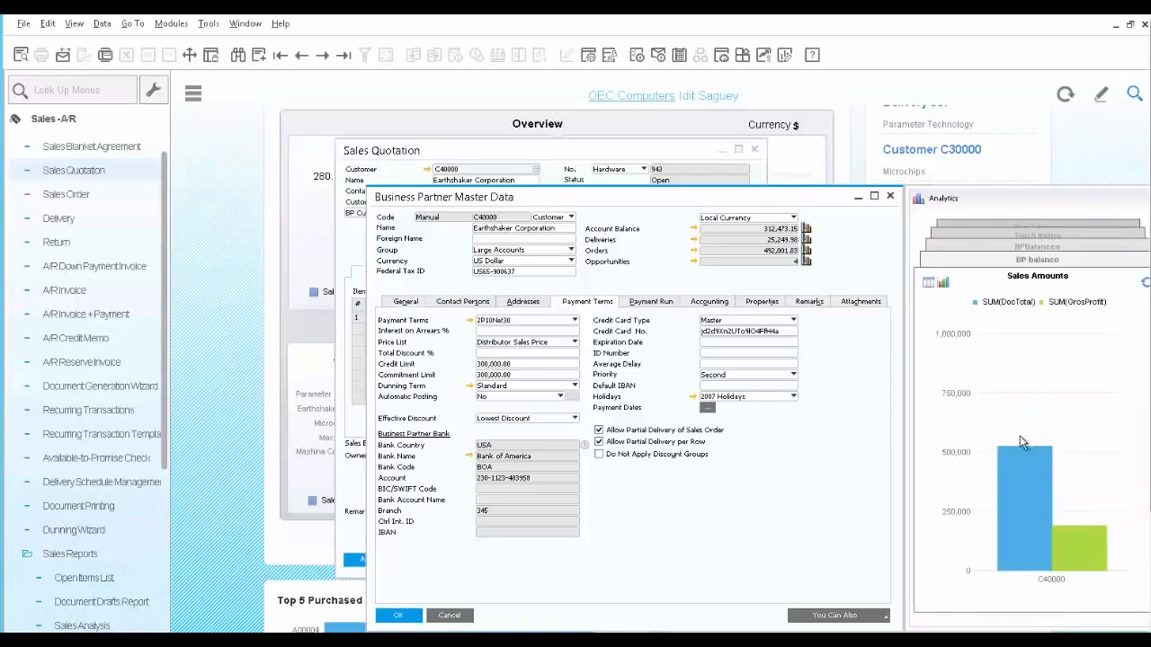
mouse_move(1023, 473)
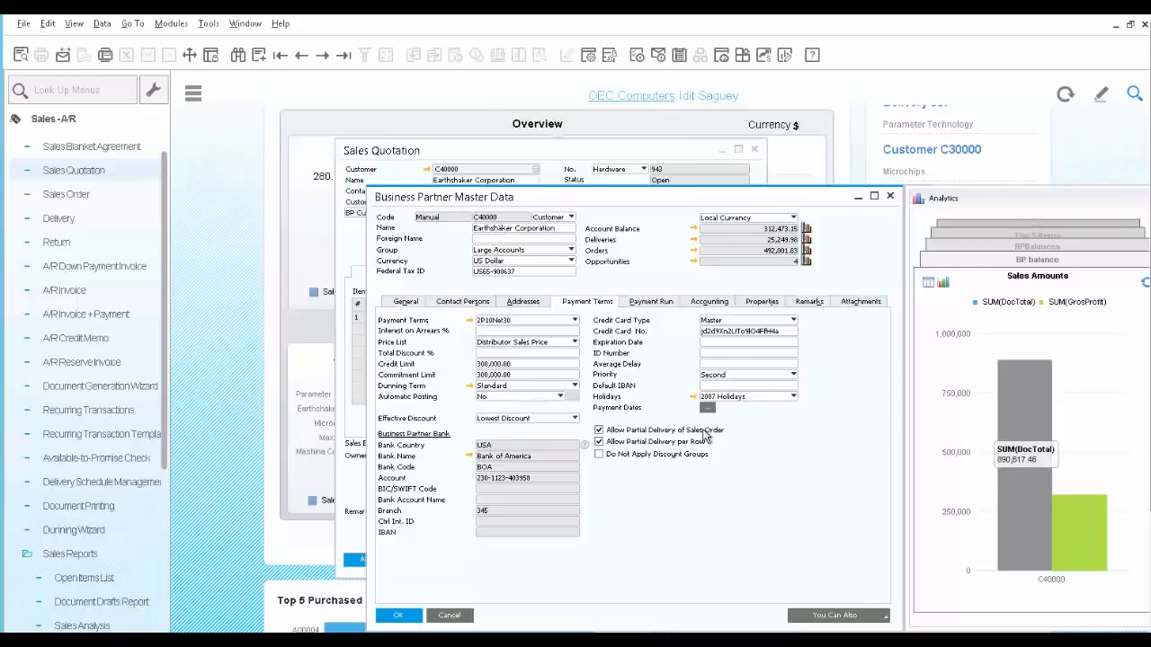
left_click(890, 197)
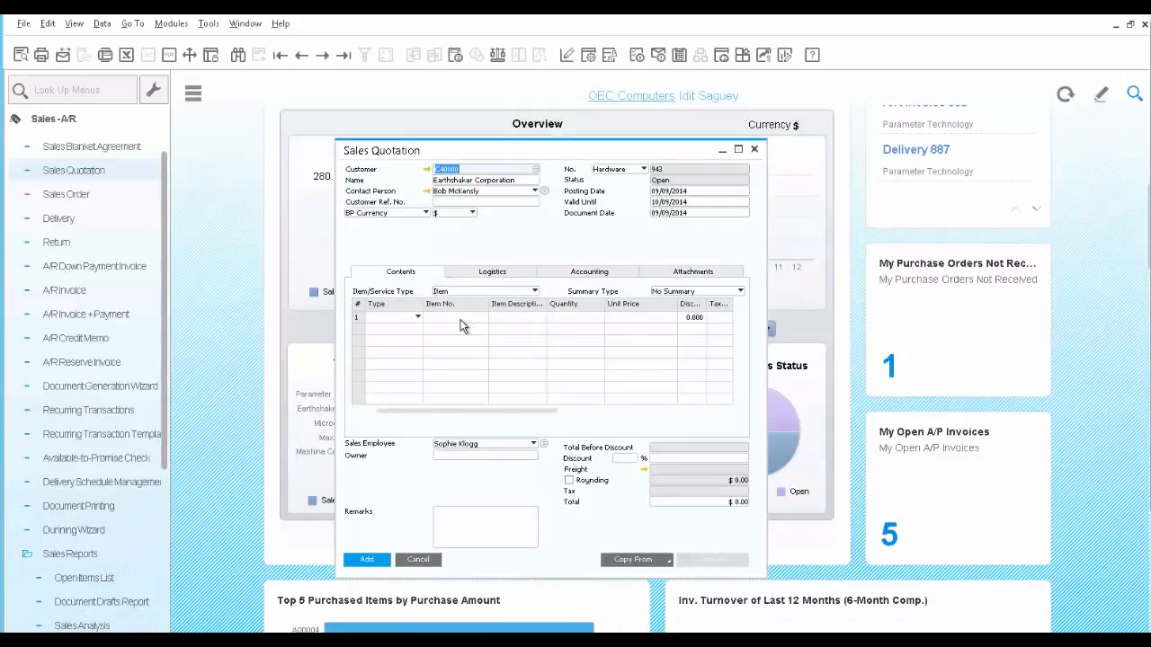
Add item S10000, Server Point 10000 Premium, to the first row of the quotation
left_click(460, 325)
type("S1")
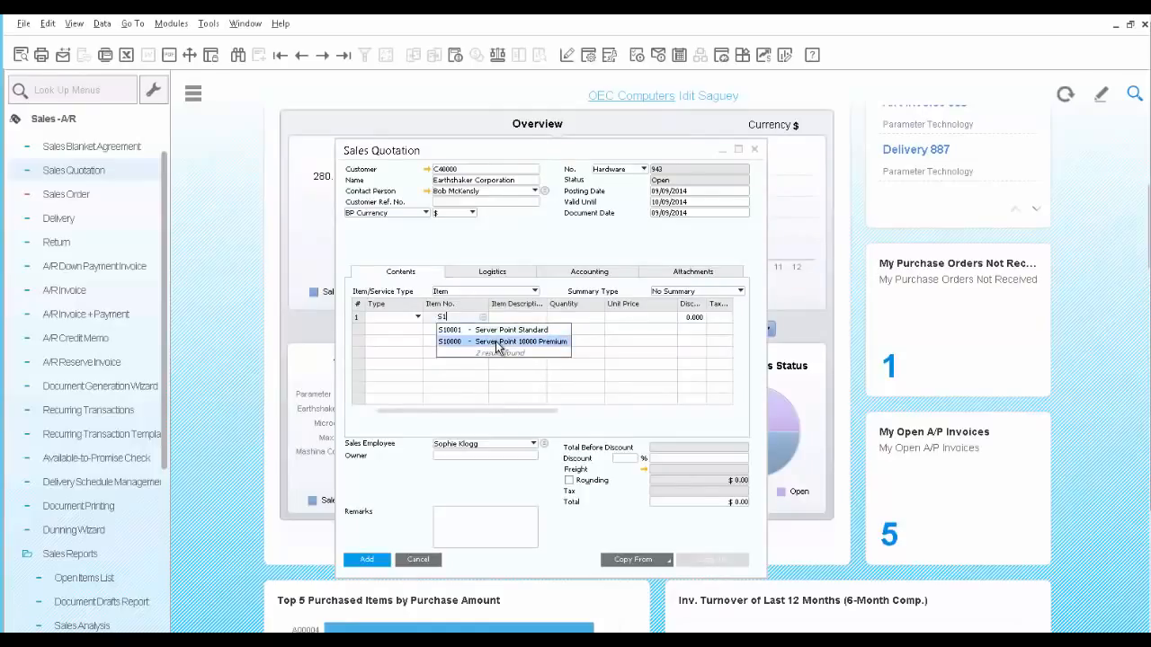
left_click(499, 342)
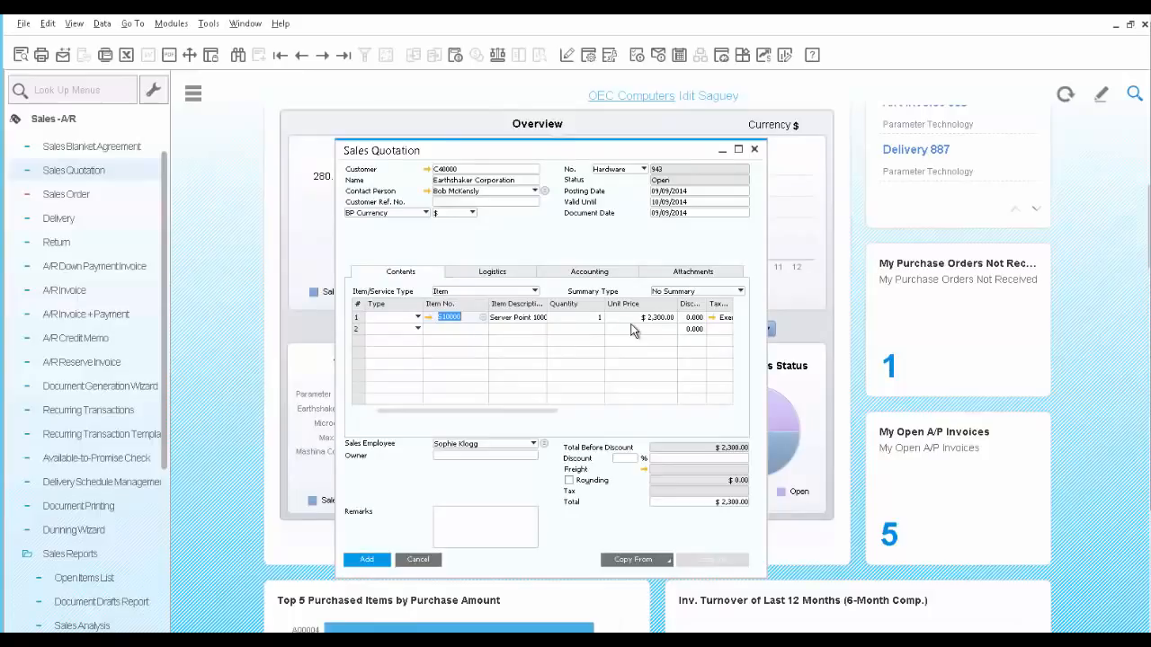
Add item S10001, Server Point Standard, to the second row of the quotation as an Alternative item
left_click(416, 334)
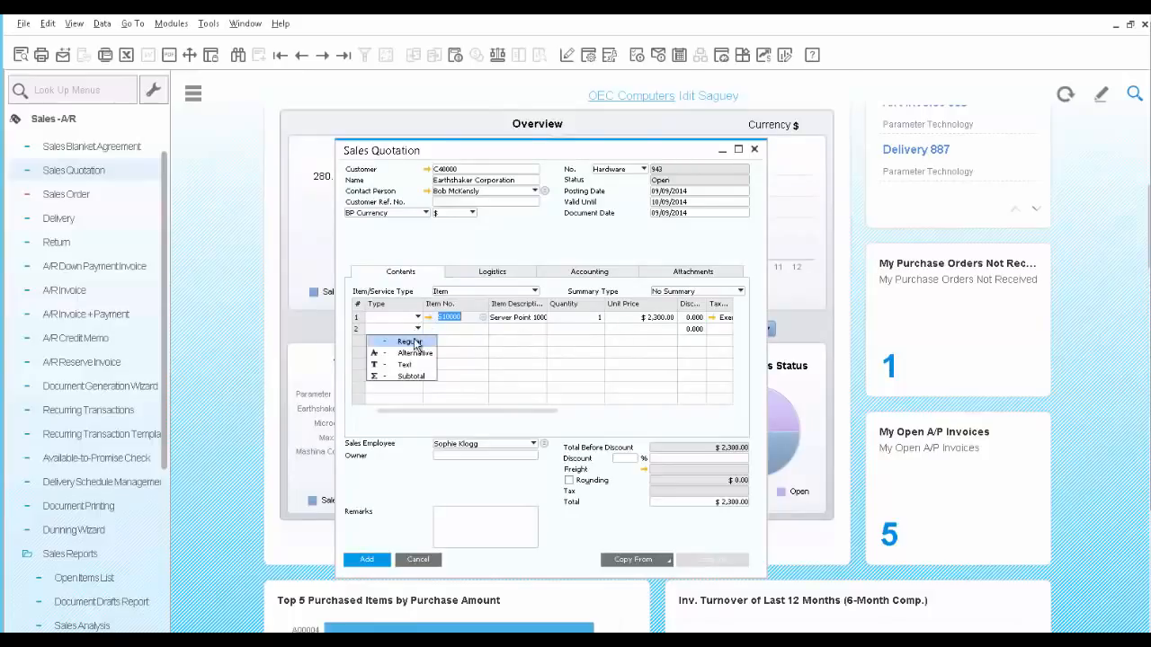
left_click(415, 353)
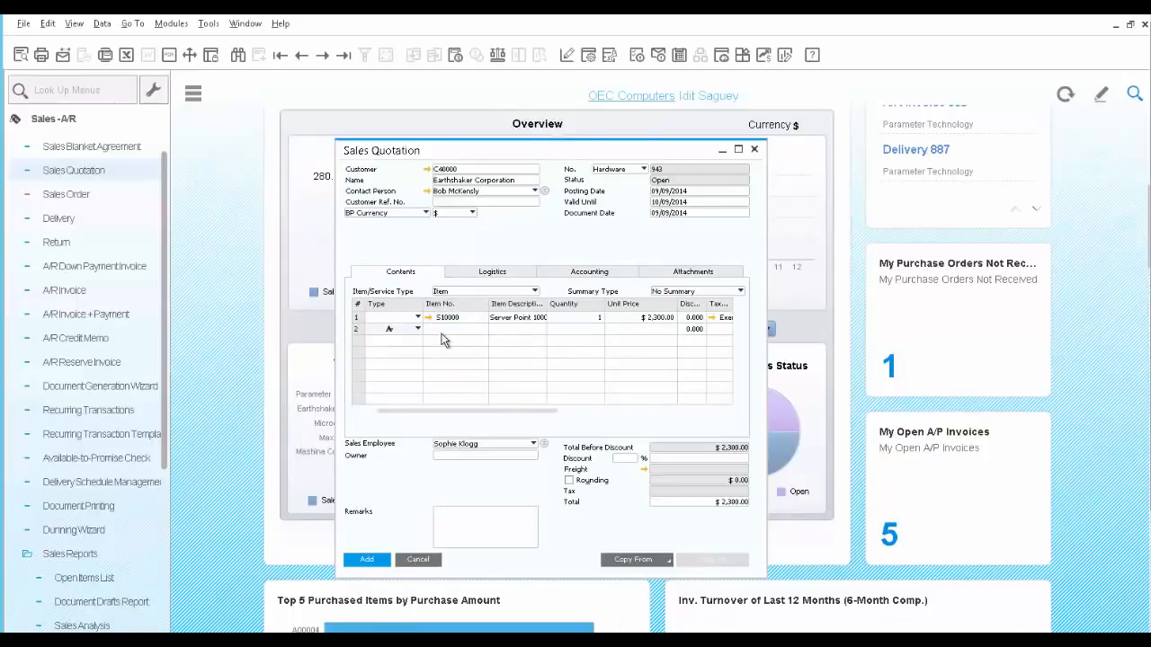
left_click(443, 331)
type("S1")
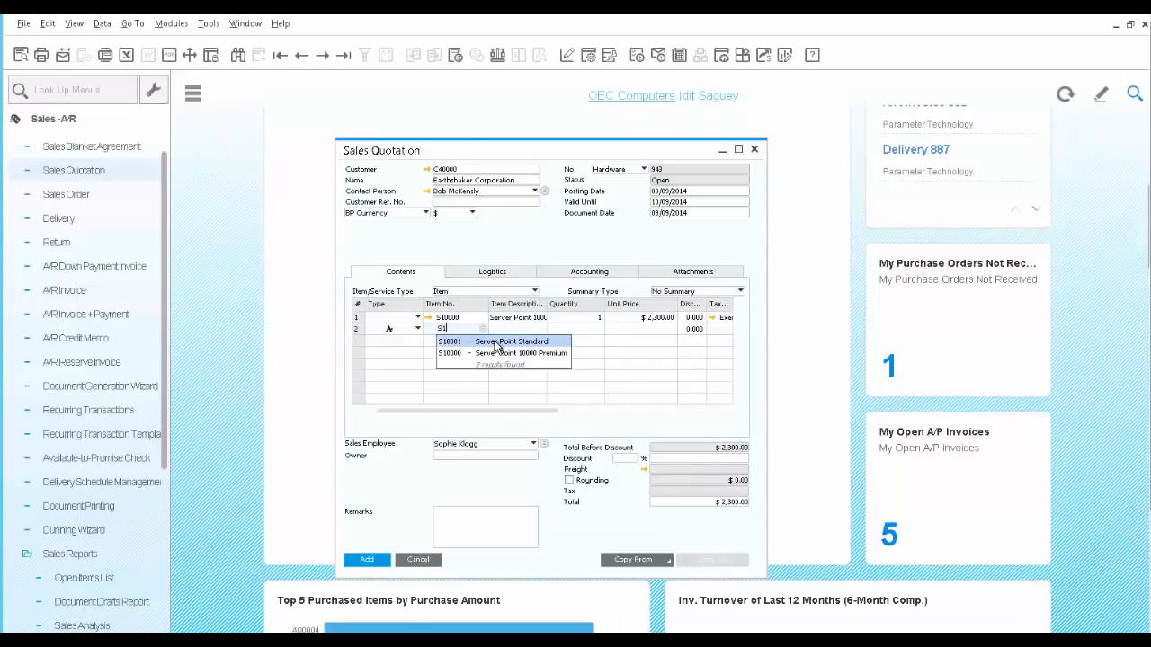
left_click(495, 343)
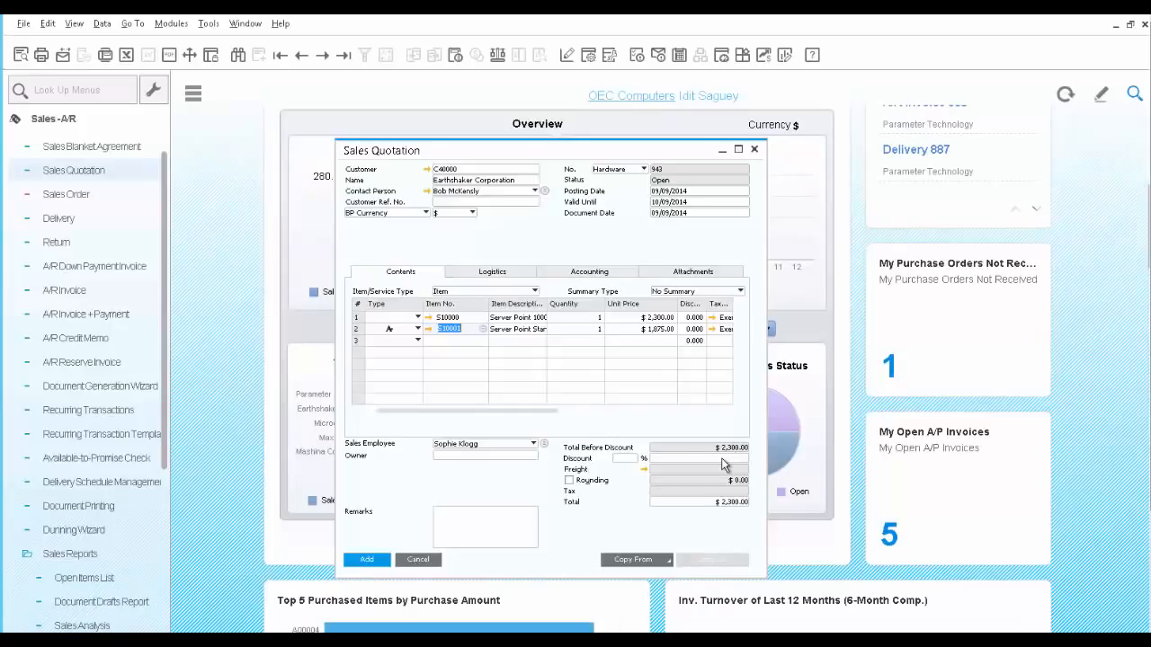
Apply a document discount of 5% to the quotation
left_click(627, 460)
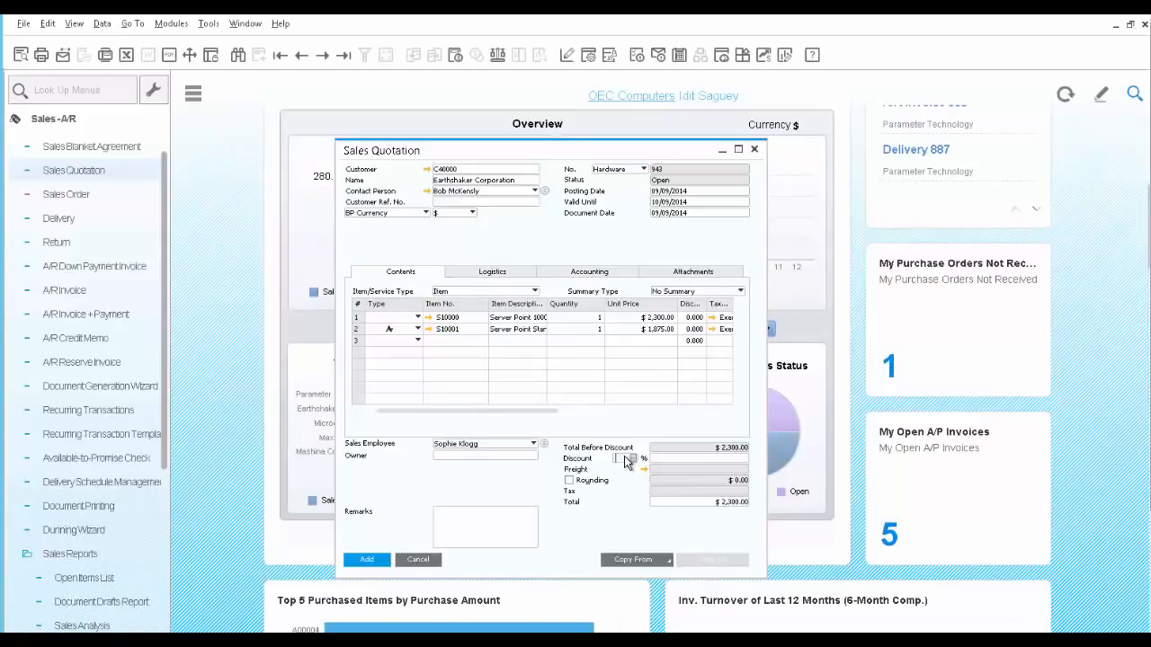
type("5")
key("Tab")
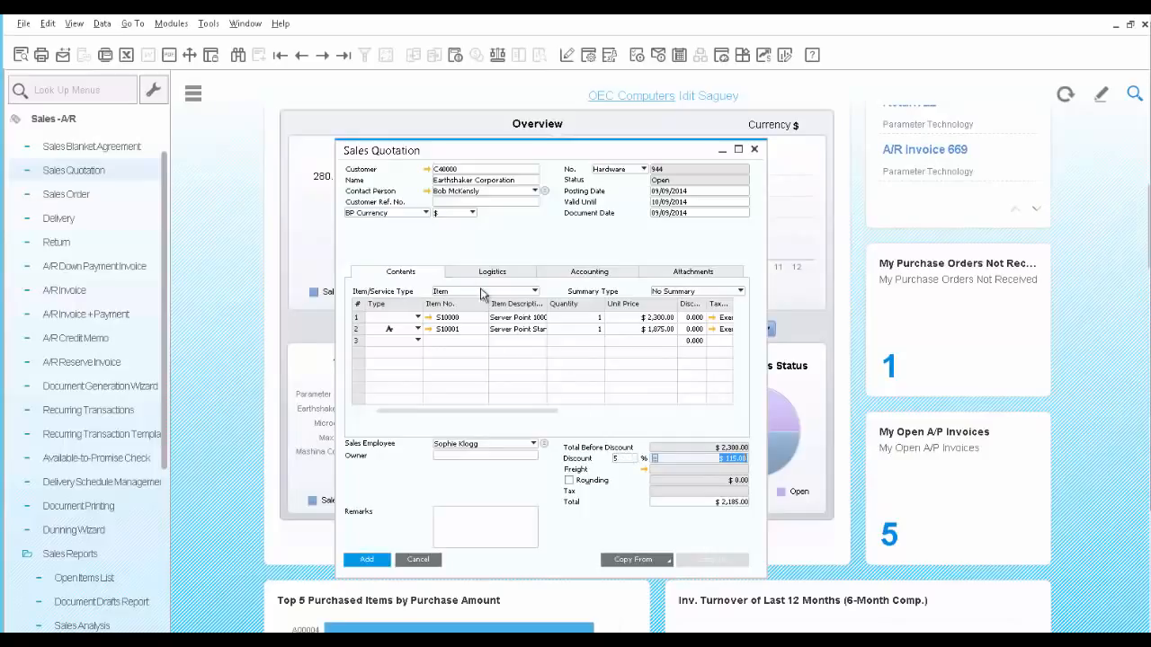
Preview the quotation's print layout, close the preview and add the quotation
left_click(19, 58)
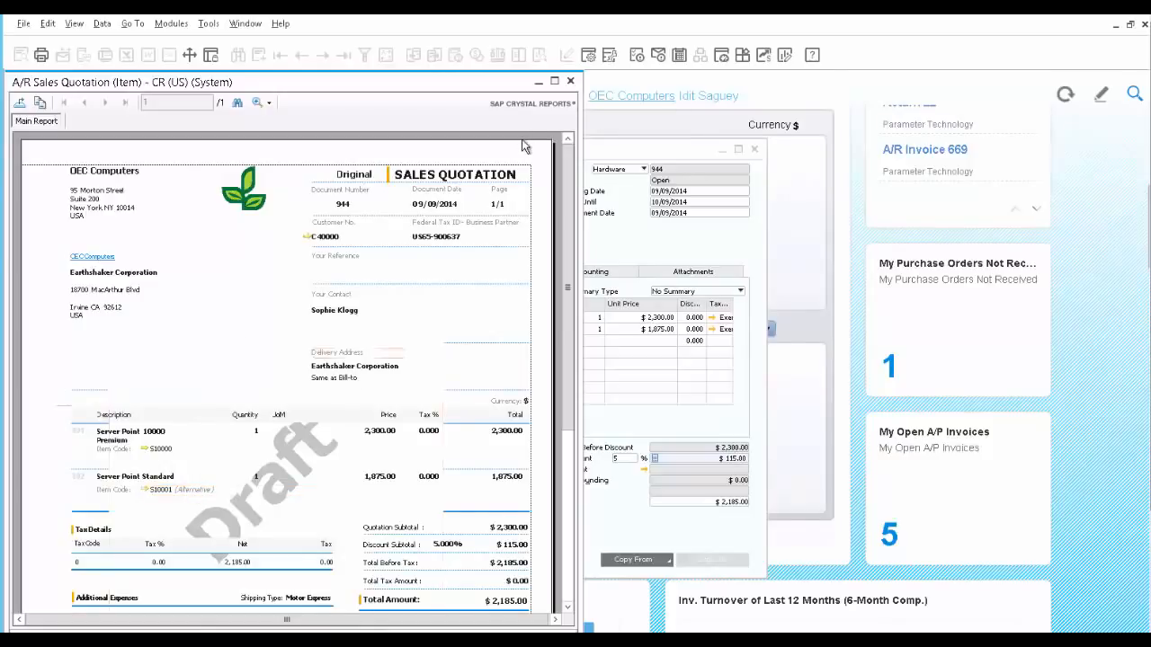
left_click(572, 82)
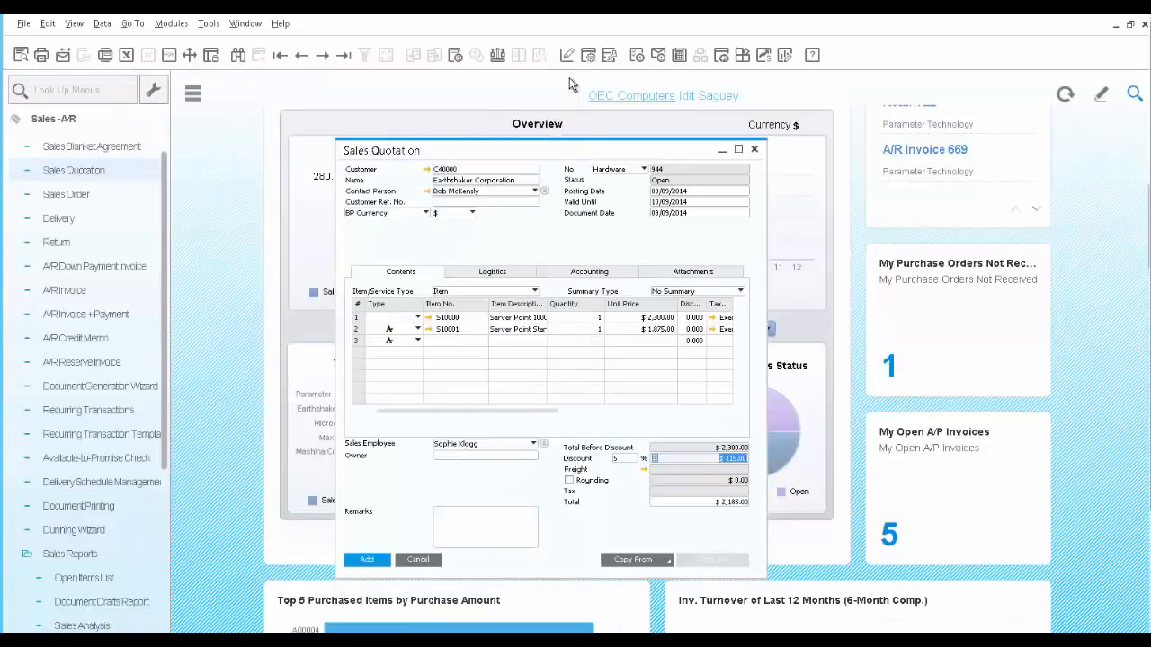
left_click(366, 560)
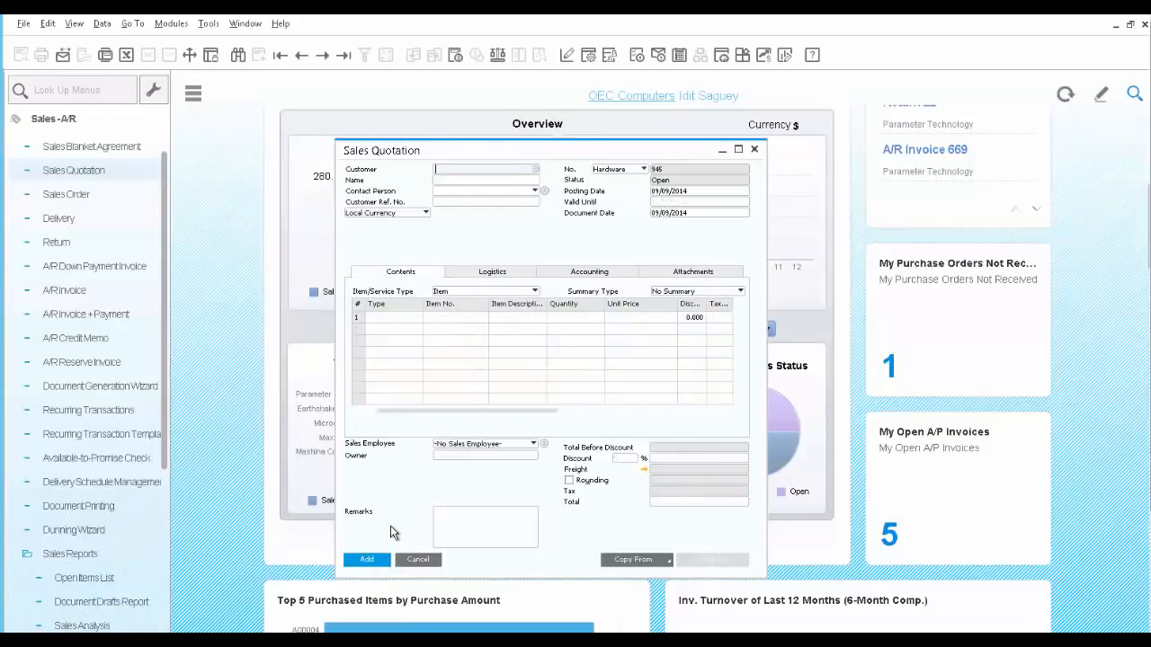
Bring up the last quotation record and start an e-mail from it with the edited report attached
left_click(344, 55)
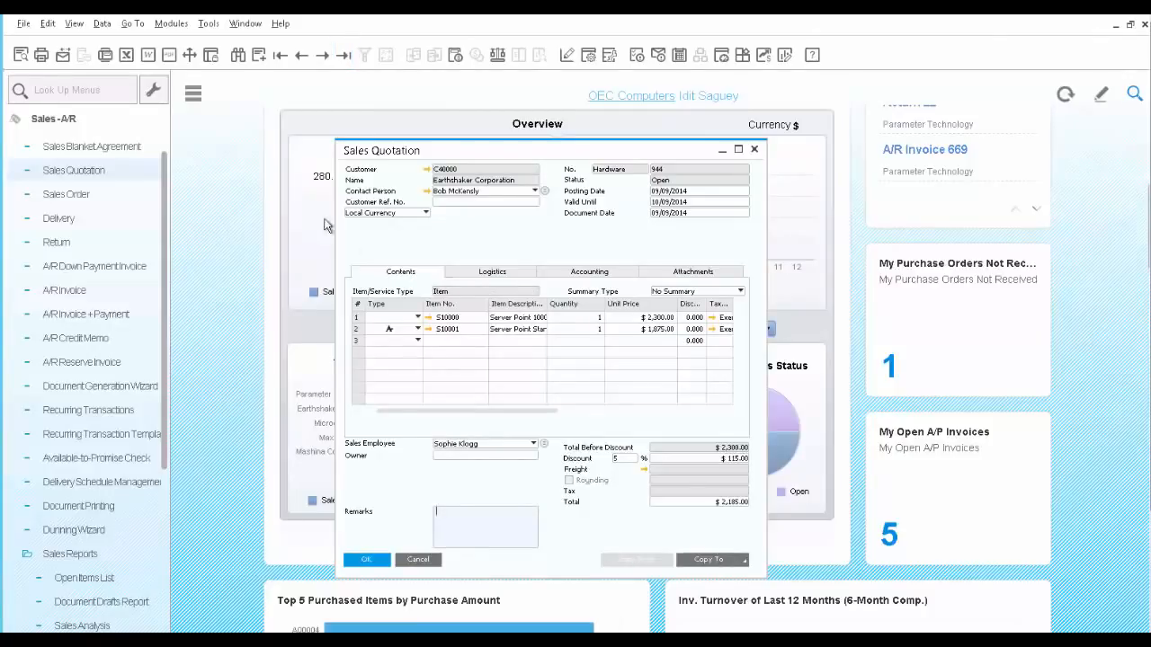
left_click(63, 57)
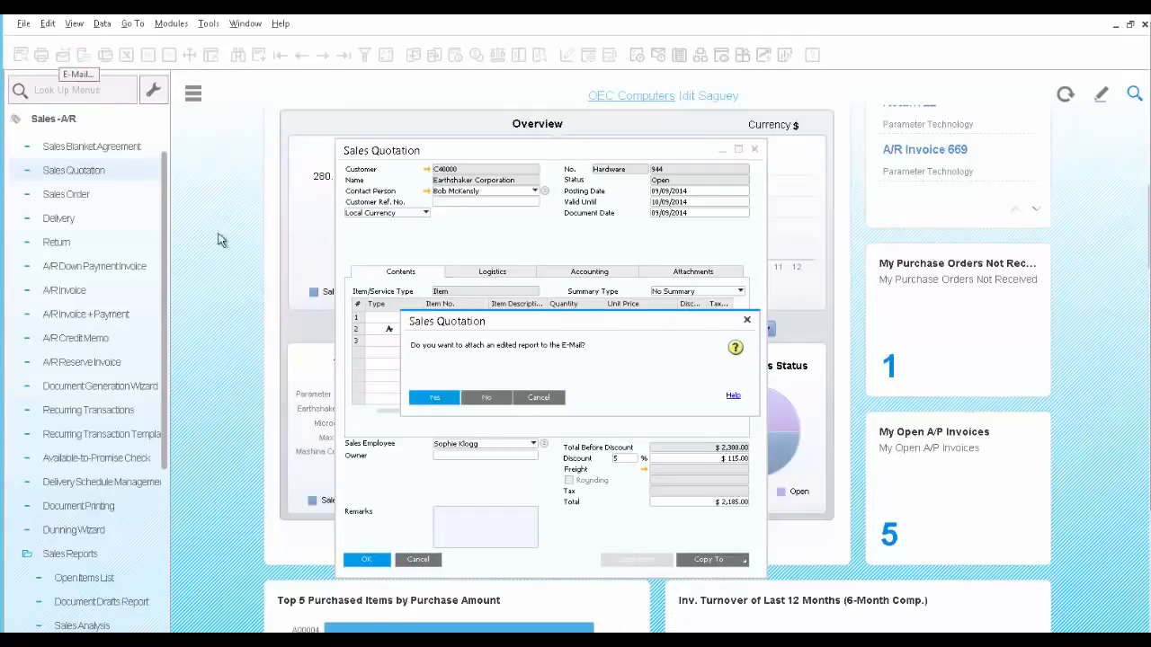
left_click(429, 401)
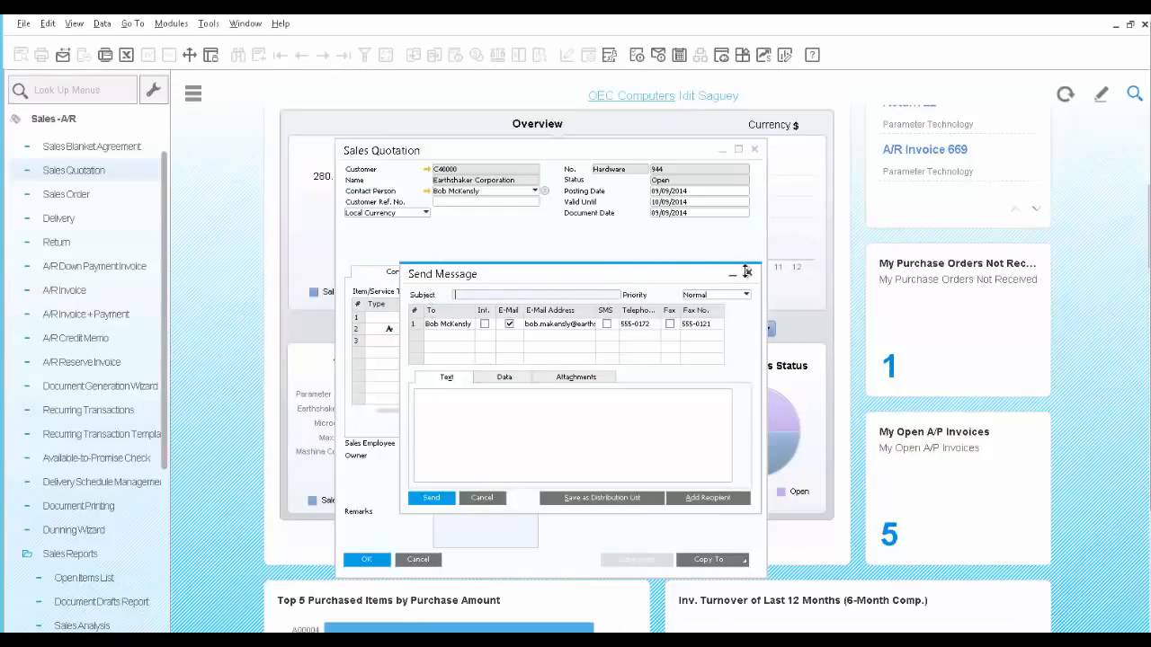
Enter the e-mail subject "Quotaion for servers" and the message text "Attach please find quotation for 2 servers per your request"
left_click(415, 326)
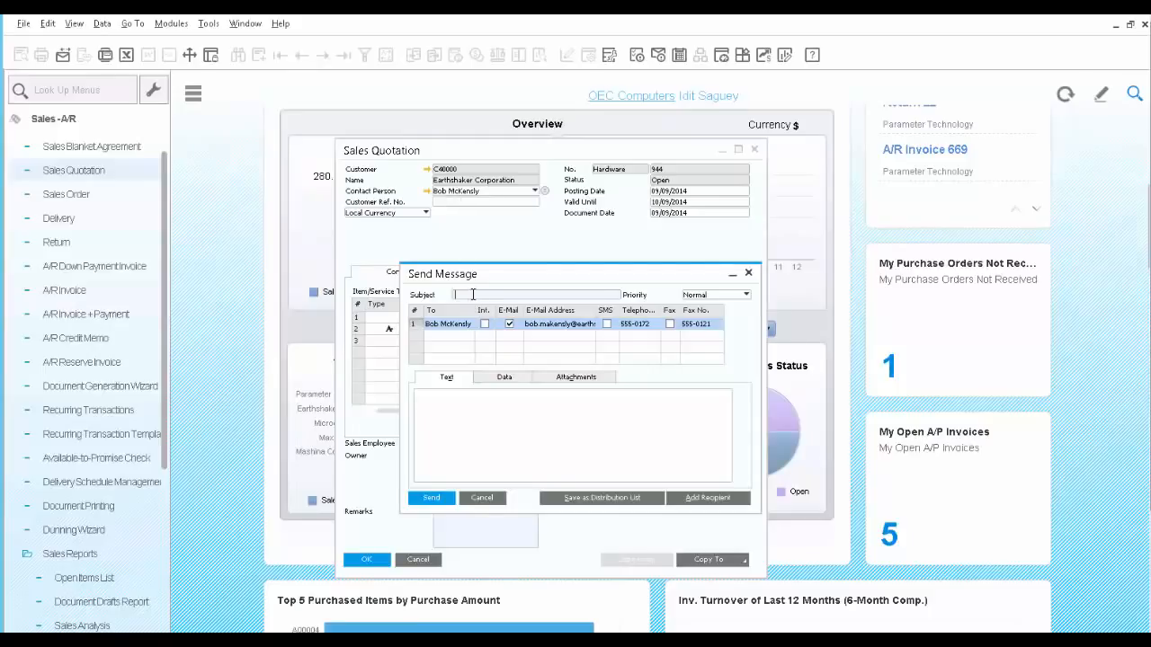
type("Quotation for servers")
left_click(491, 420)
type("At")
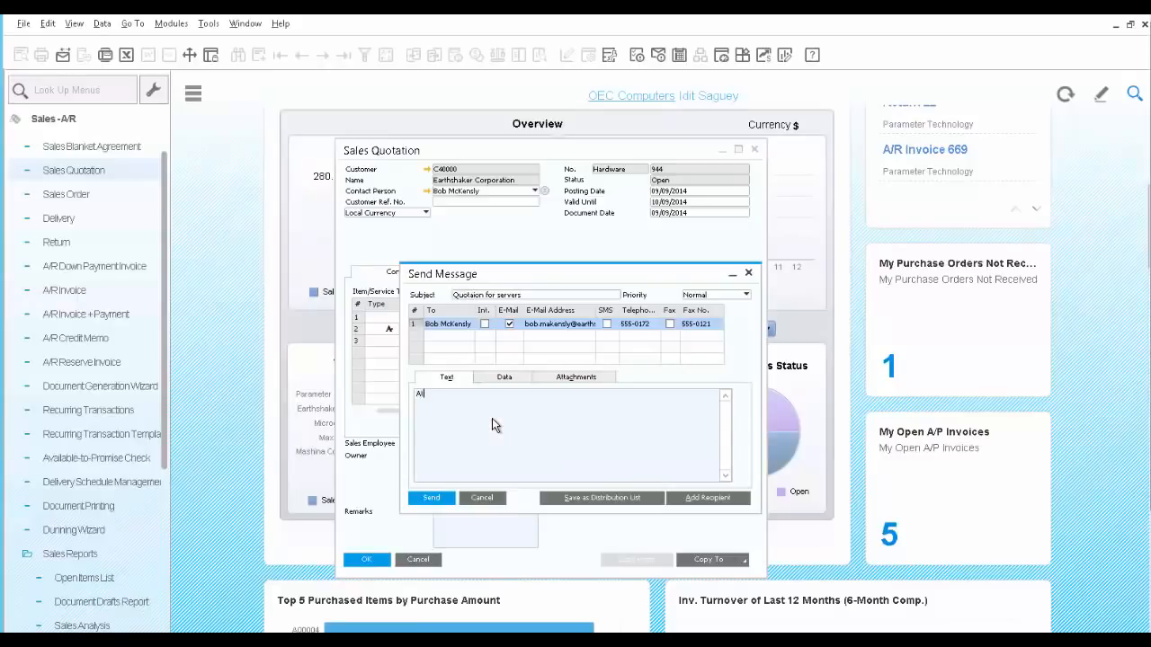
type("tach please find quotation for 2 servers per your request")
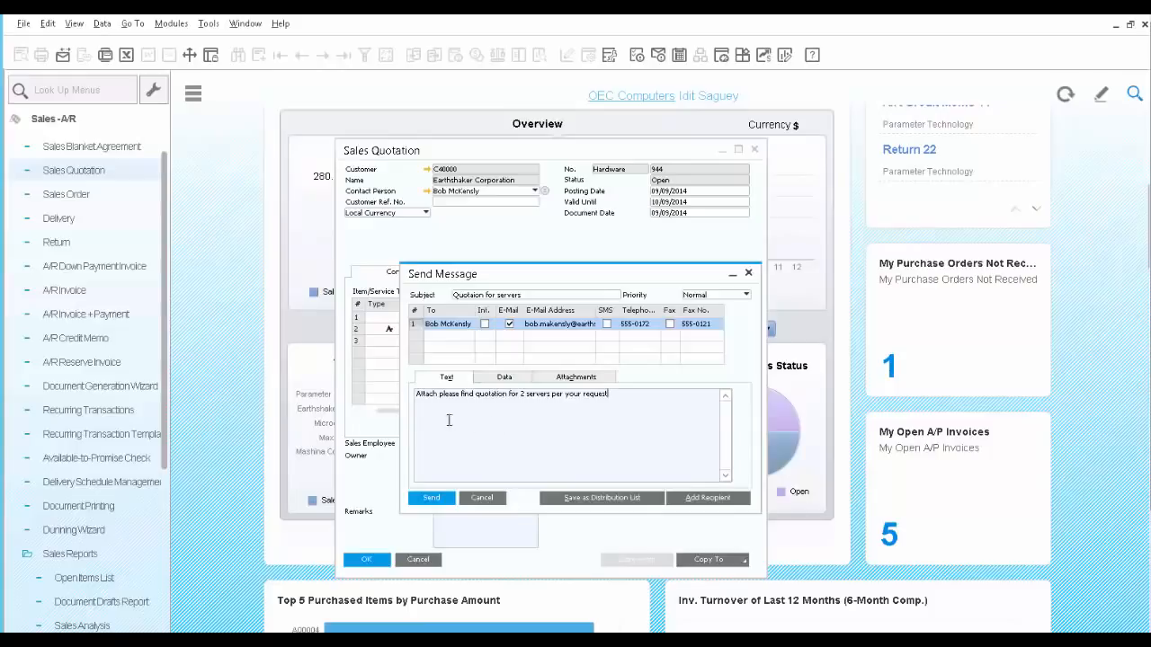
Check the message's linked document data and attachment, send it to the contact person and close the message window
left_click(505, 377)
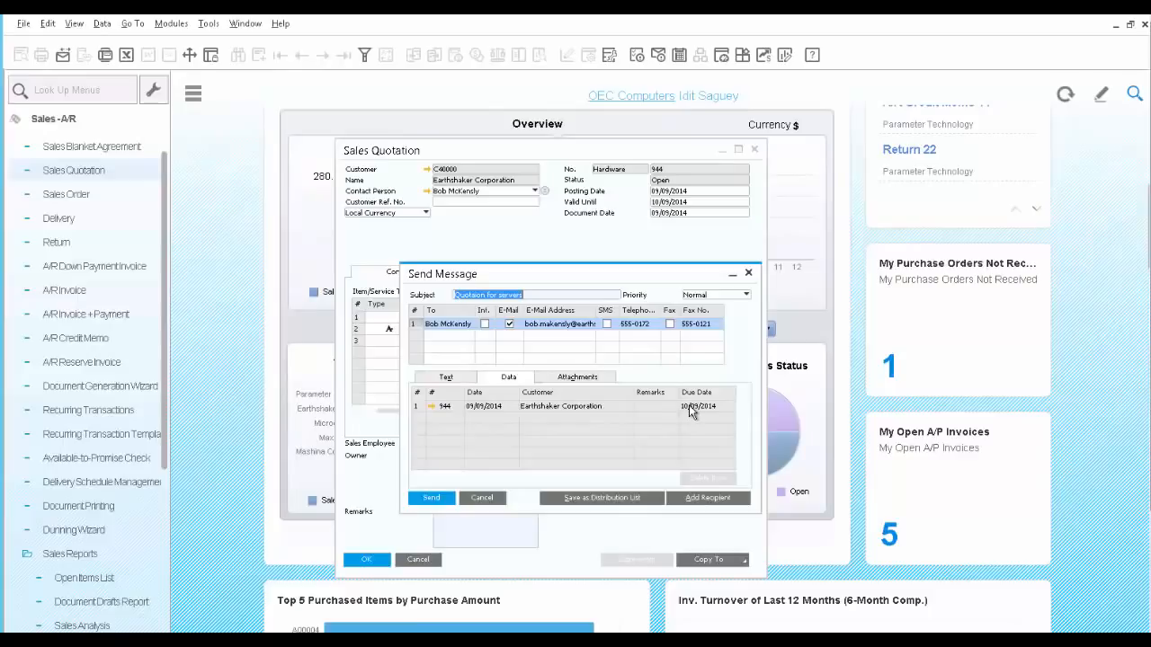
left_click(577, 378)
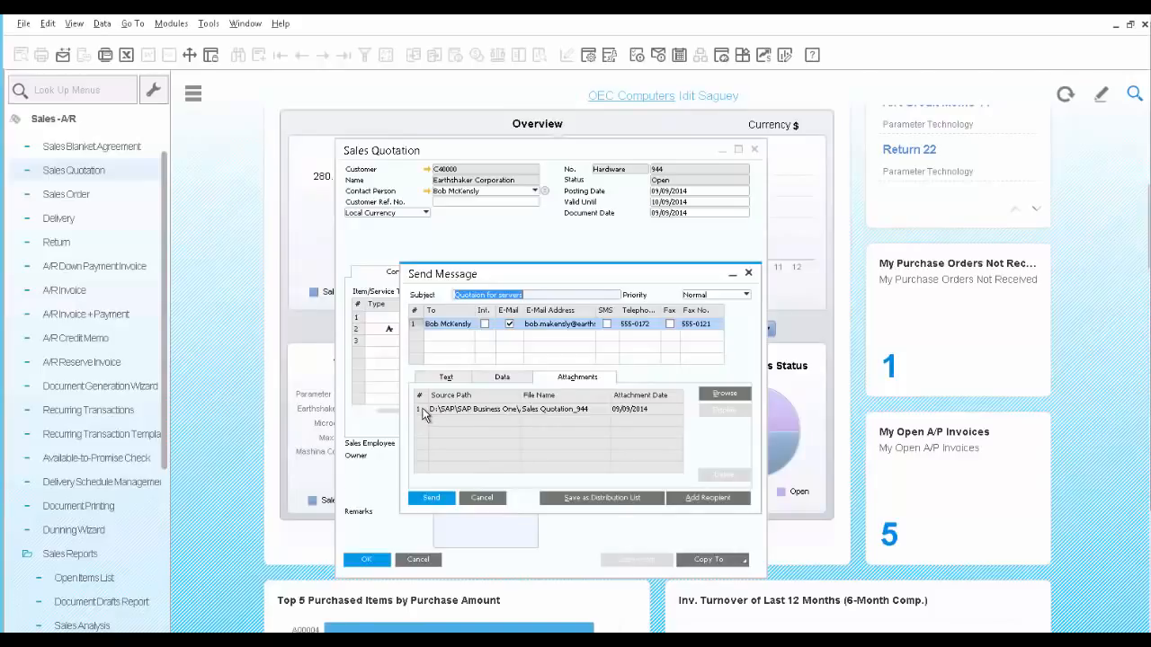
left_click(432, 499)
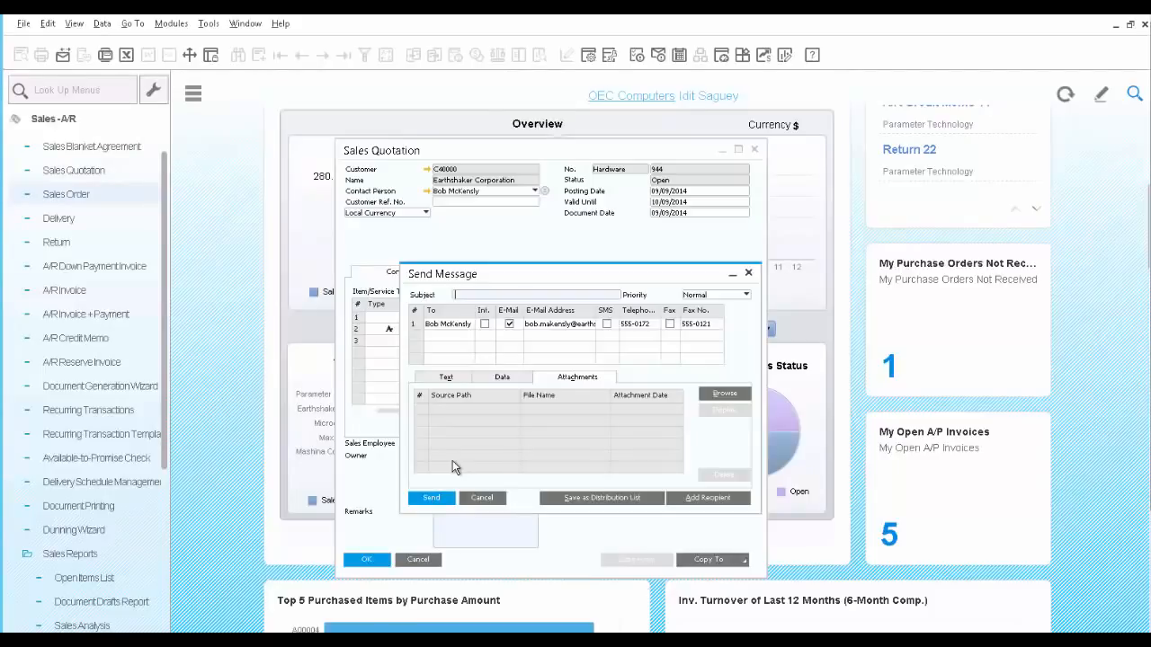
left_click(483, 497)
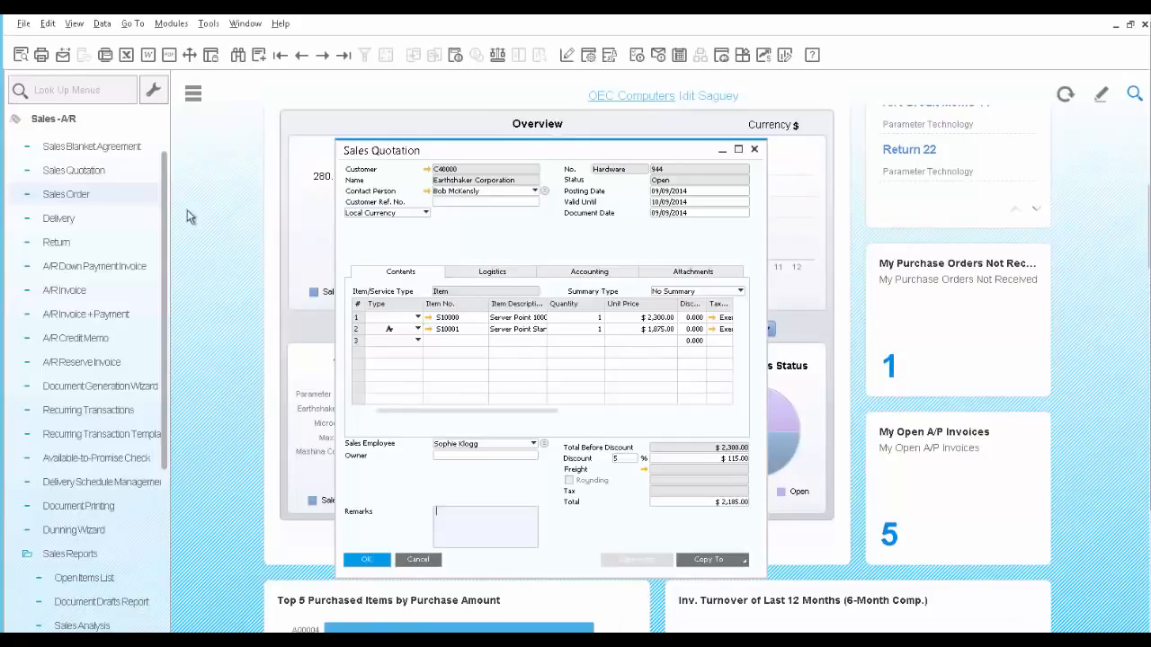
Start a new sales order for the customer Earthshaker Corporation, chosen from the business partner list
left_click(58, 197)
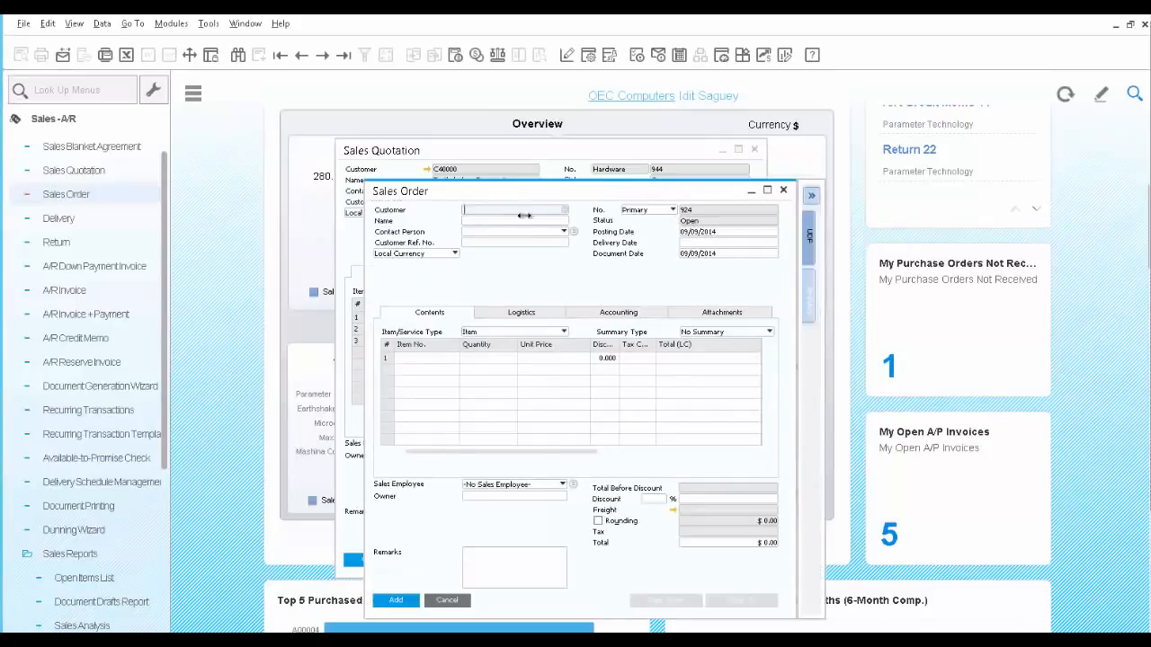
left_click(563, 210)
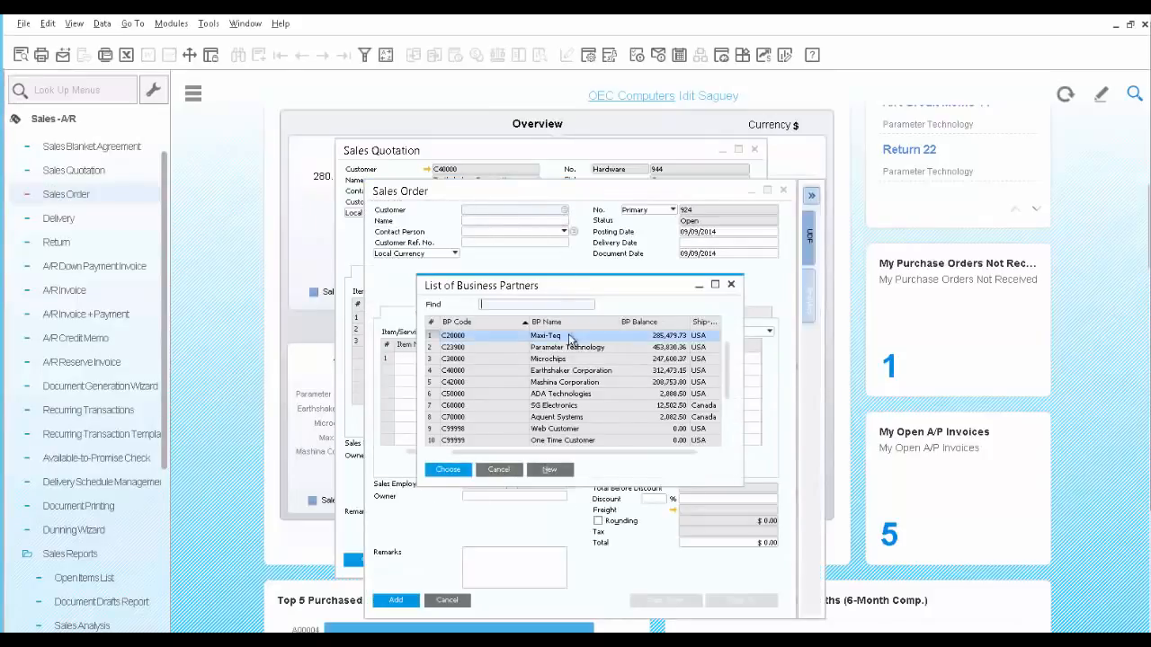
left_click(565, 373)
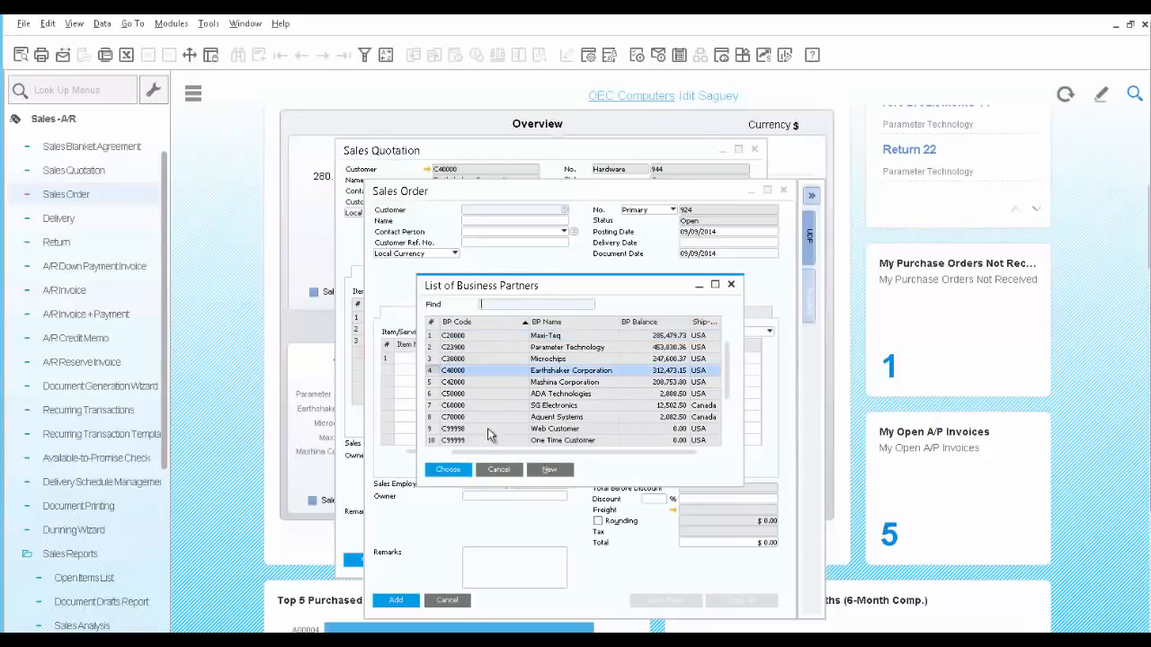
left_click(448, 469)
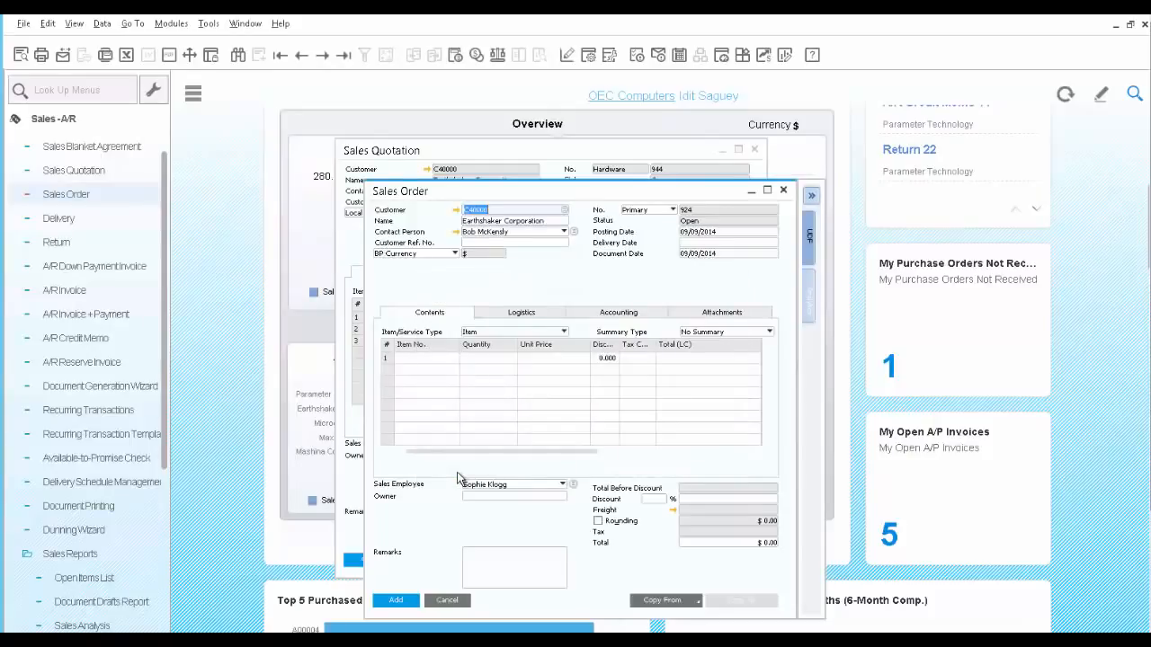
Copy Earthshaker's most recent sales quotation into the order, drawing all data at the current exchange rate and including alternative items
left_click(692, 602)
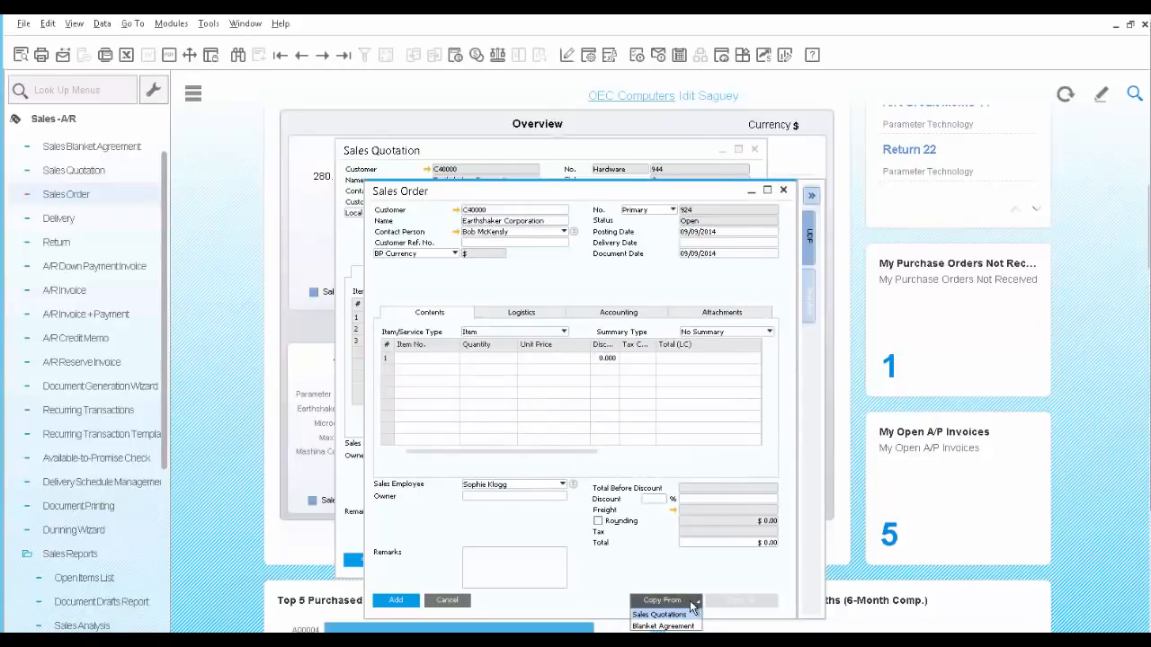
left_click(689, 615)
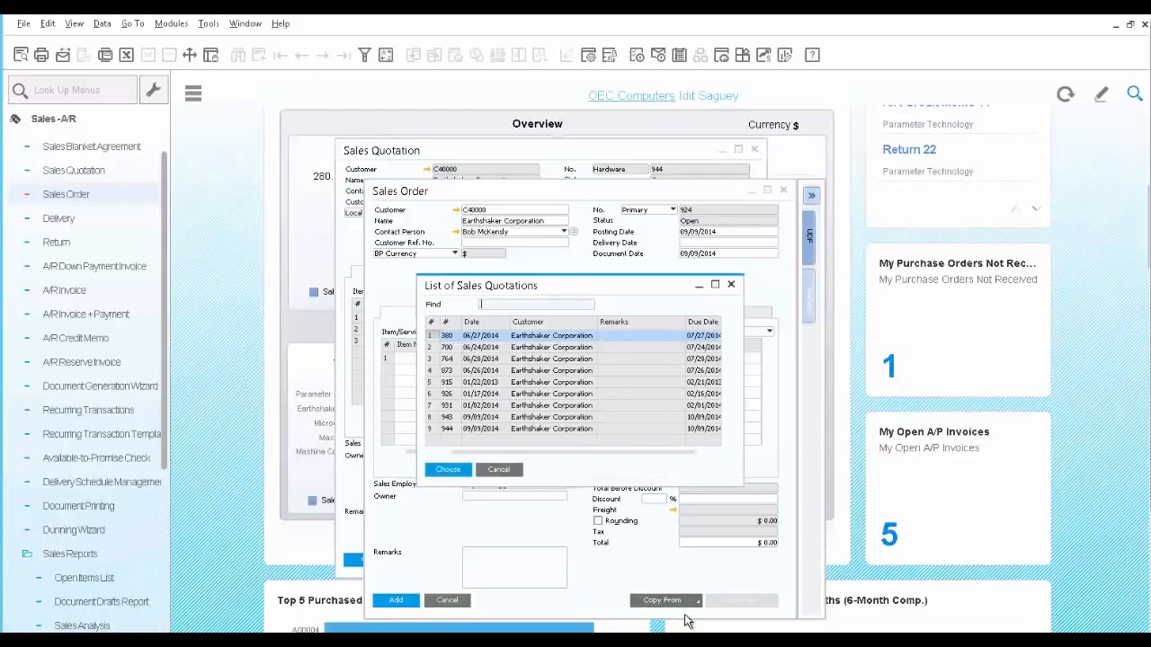
left_click(462, 429)
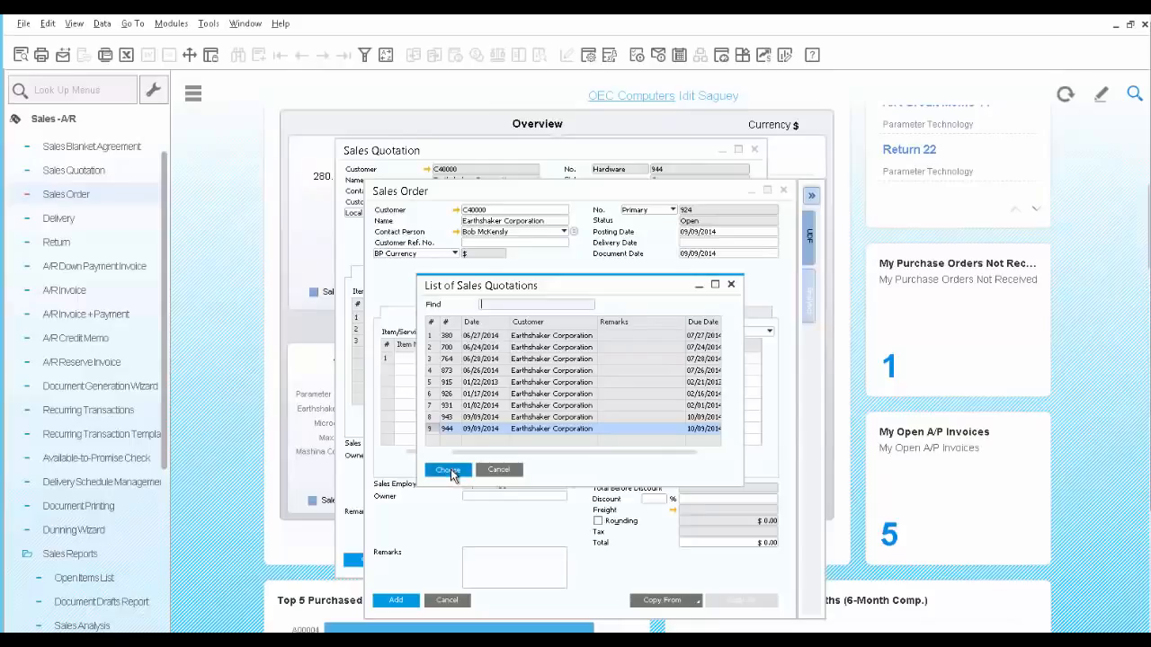
left_click(453, 475)
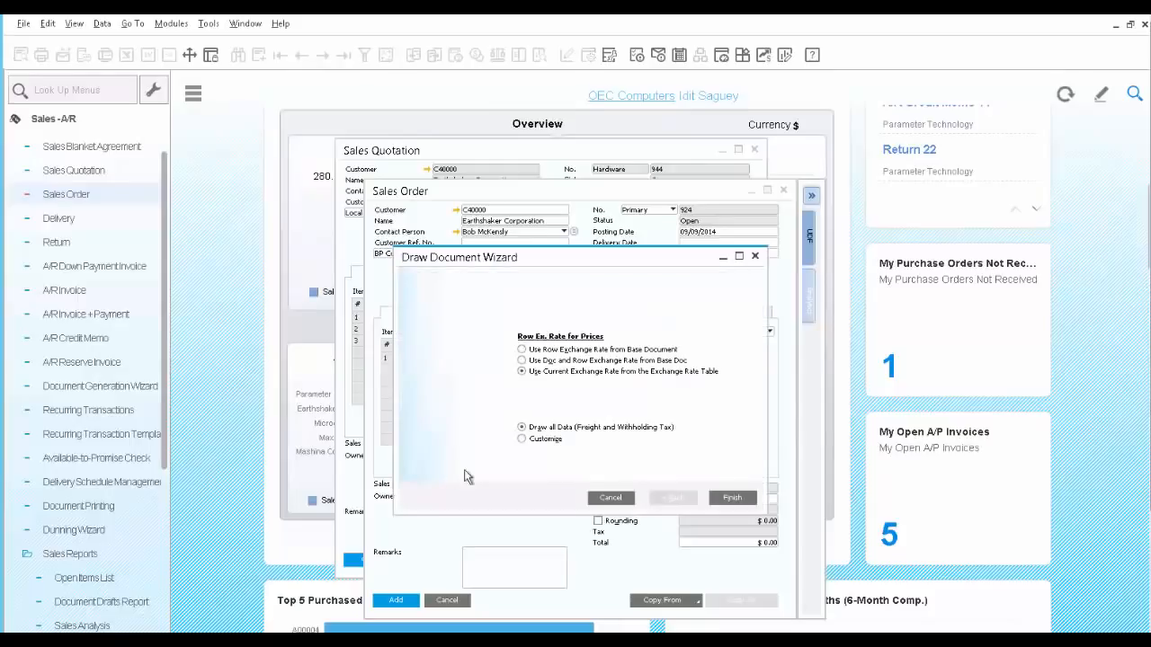
left_click(733, 499)
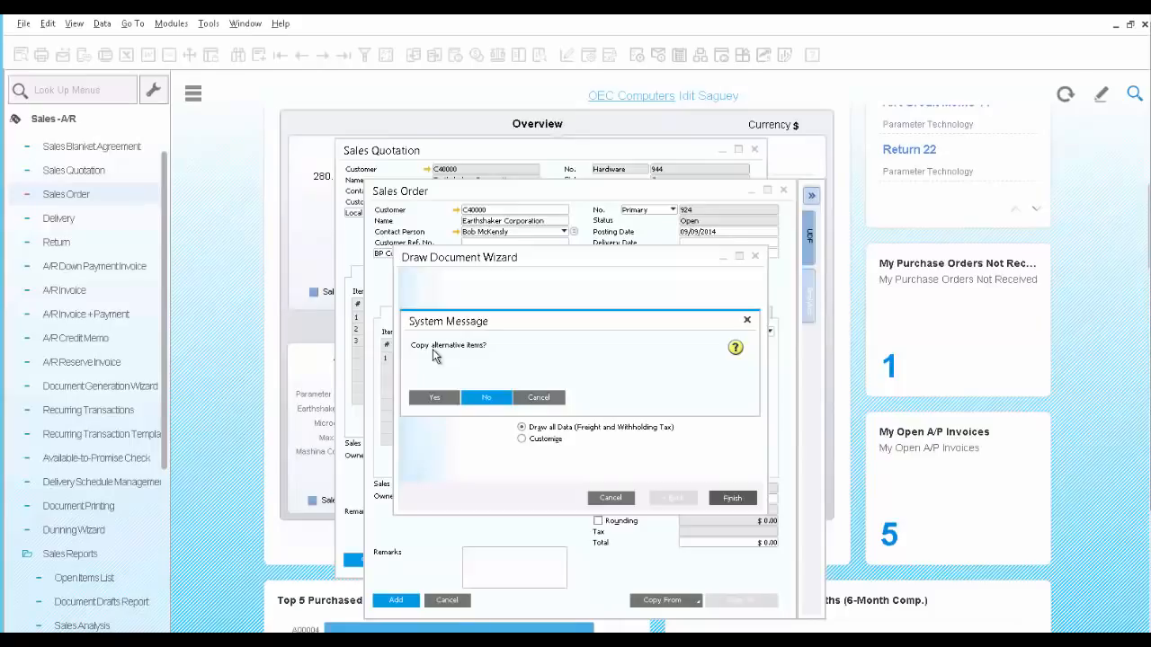
left_click(428, 396)
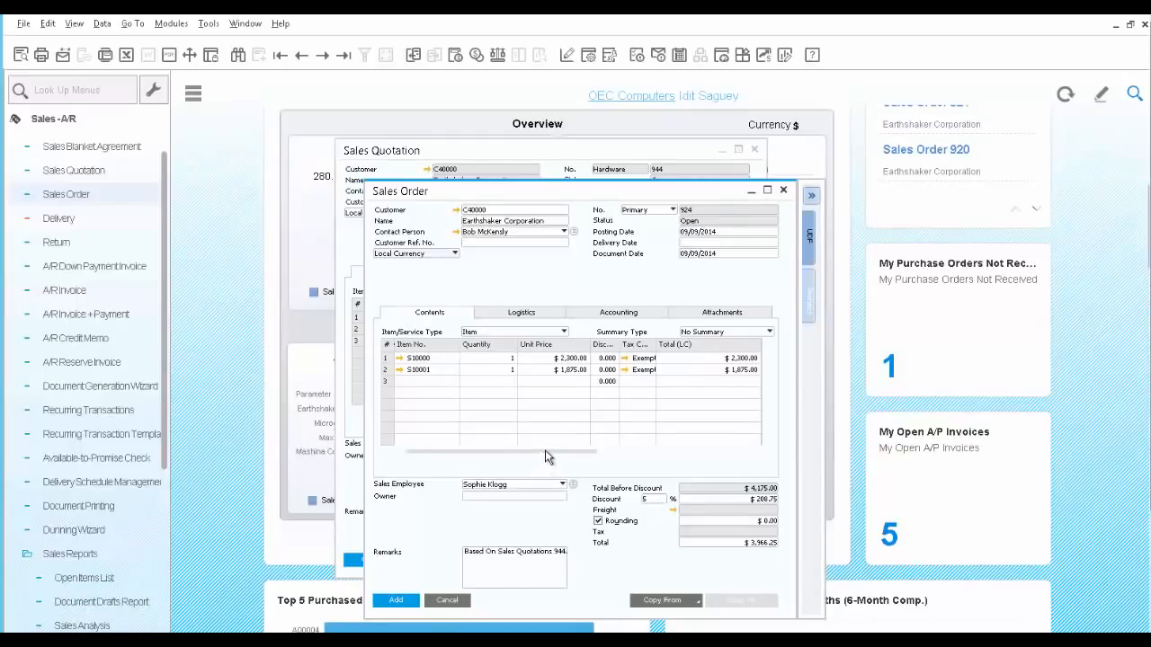
Set the ship-to name of the order's second row, item S10001, to PA WH
left_click_drag(545, 449, 704, 453)
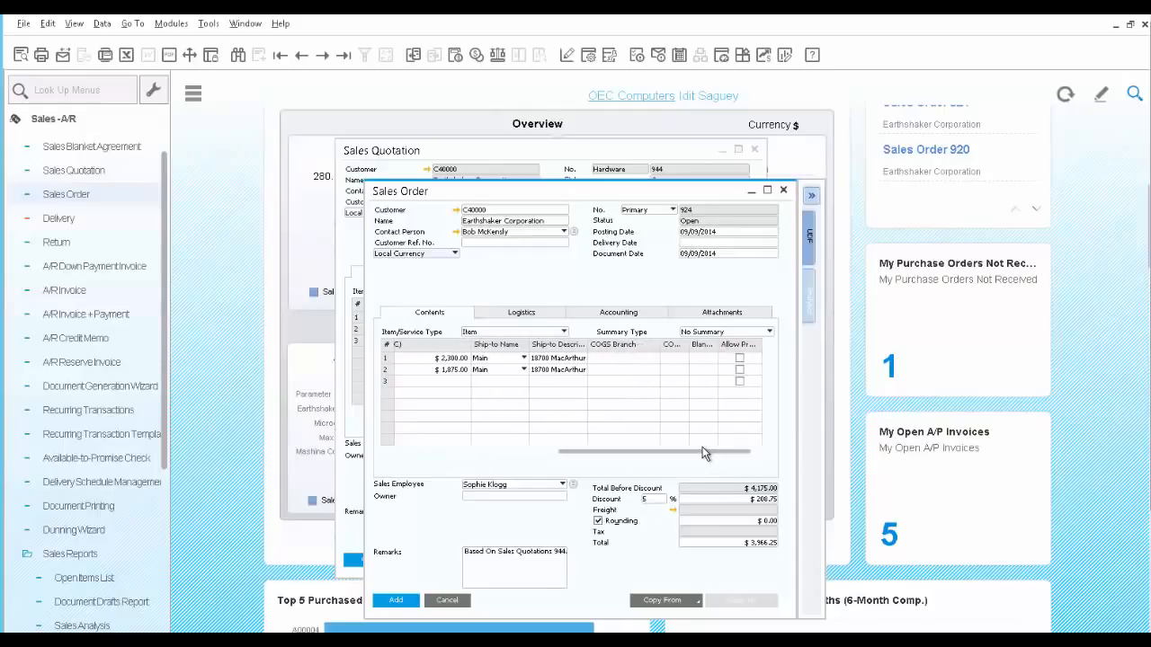
left_click(522, 370)
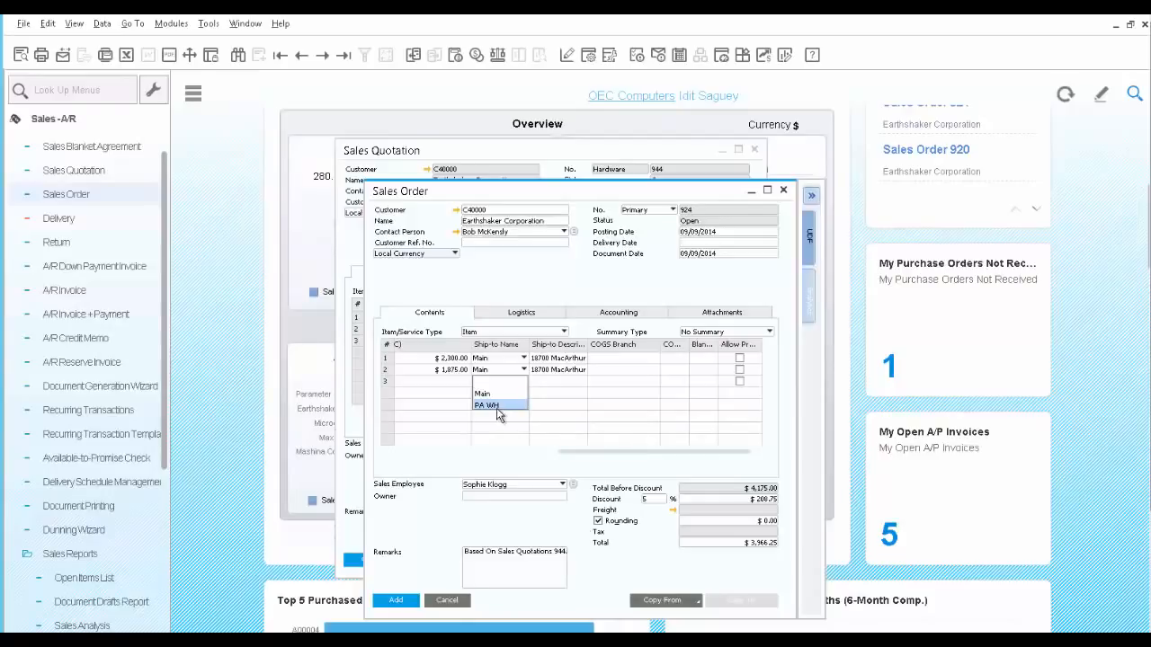
left_click(497, 406)
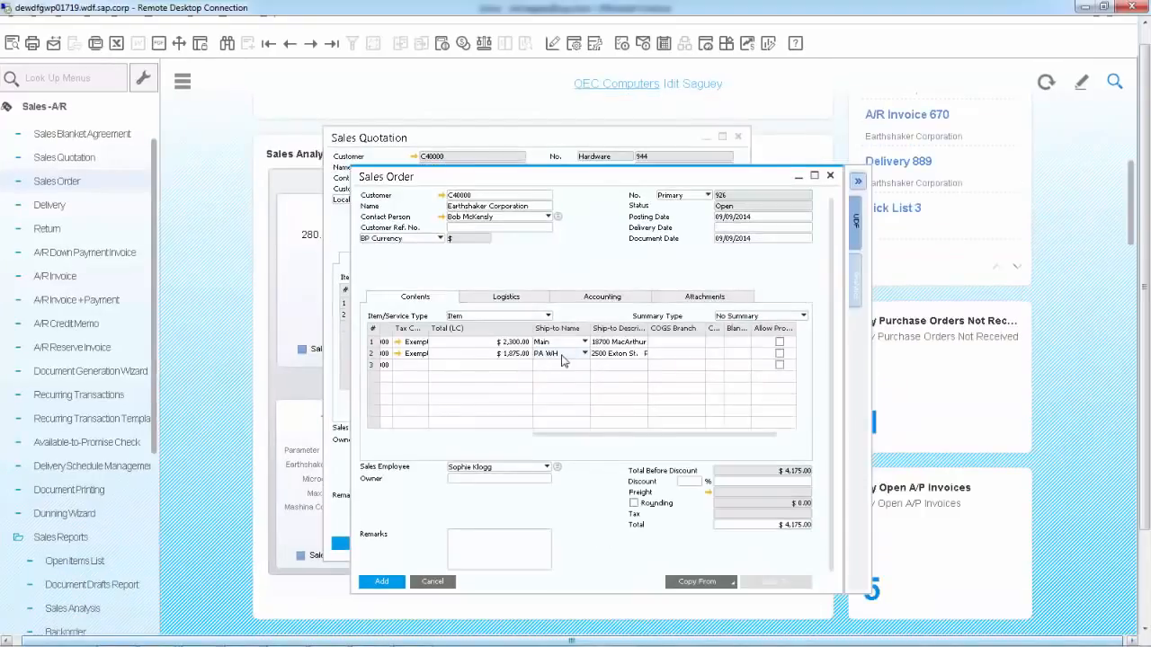
Set the order's delivery date to 09/09/2014 and update the existing rows with it
left_click(738, 229)
type("i")
key("Tab")
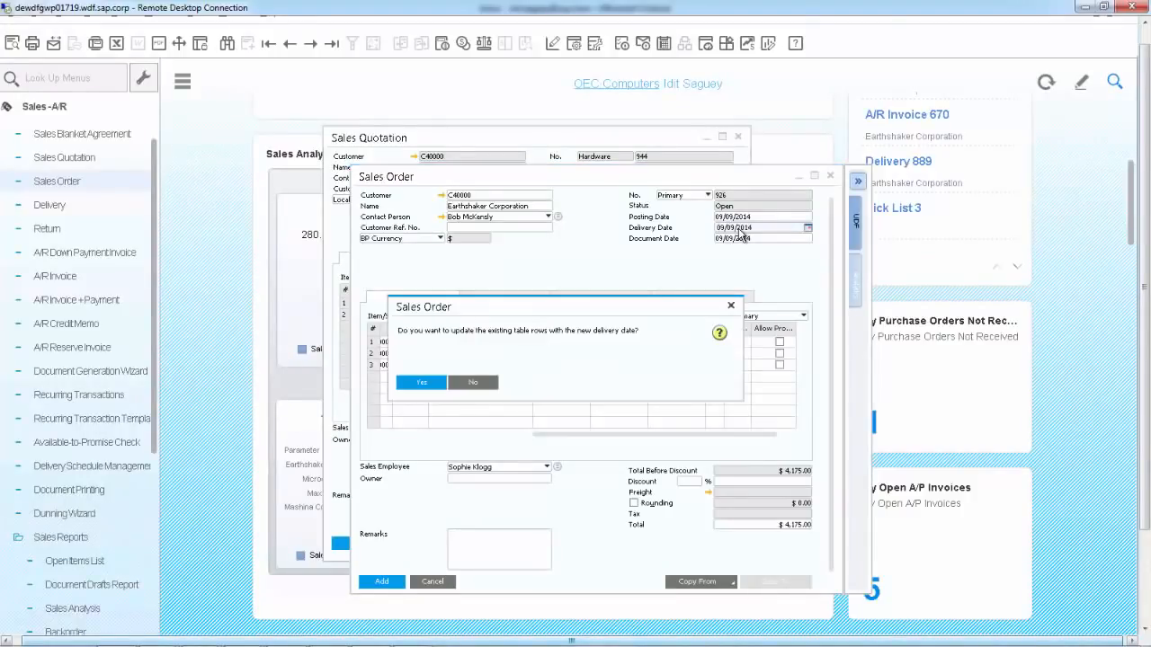
left_click(422, 383)
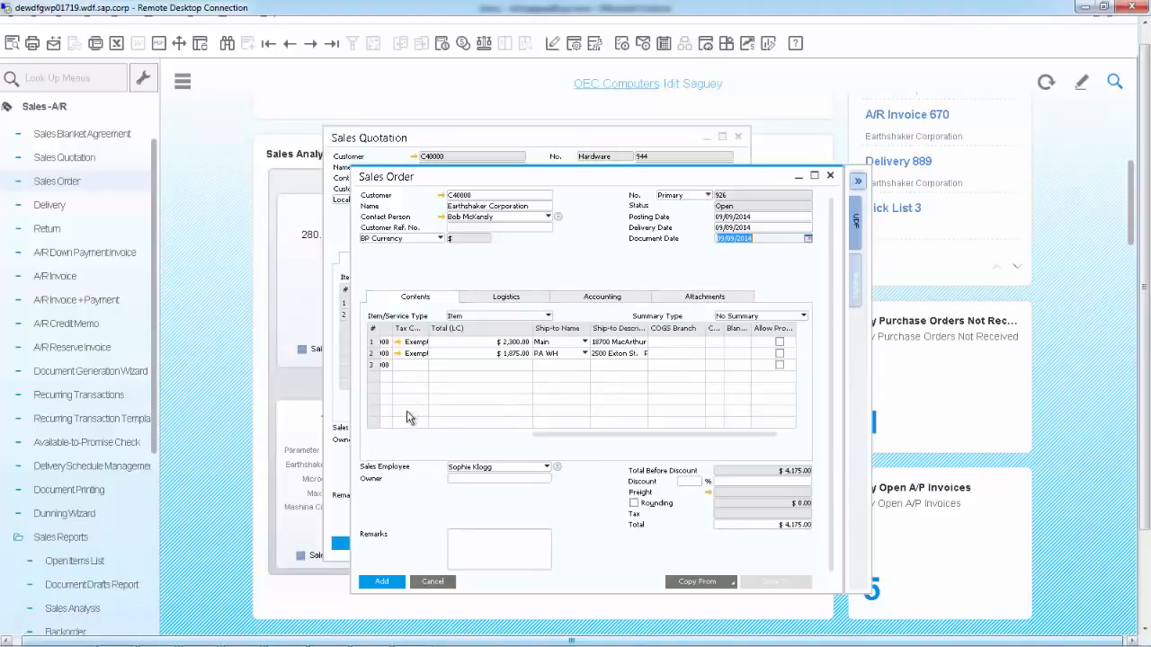
Add the sales order, reviewing the available-to-promise quantities for item S10001 and confirming its proposed delivery schedule
left_click(382, 583)
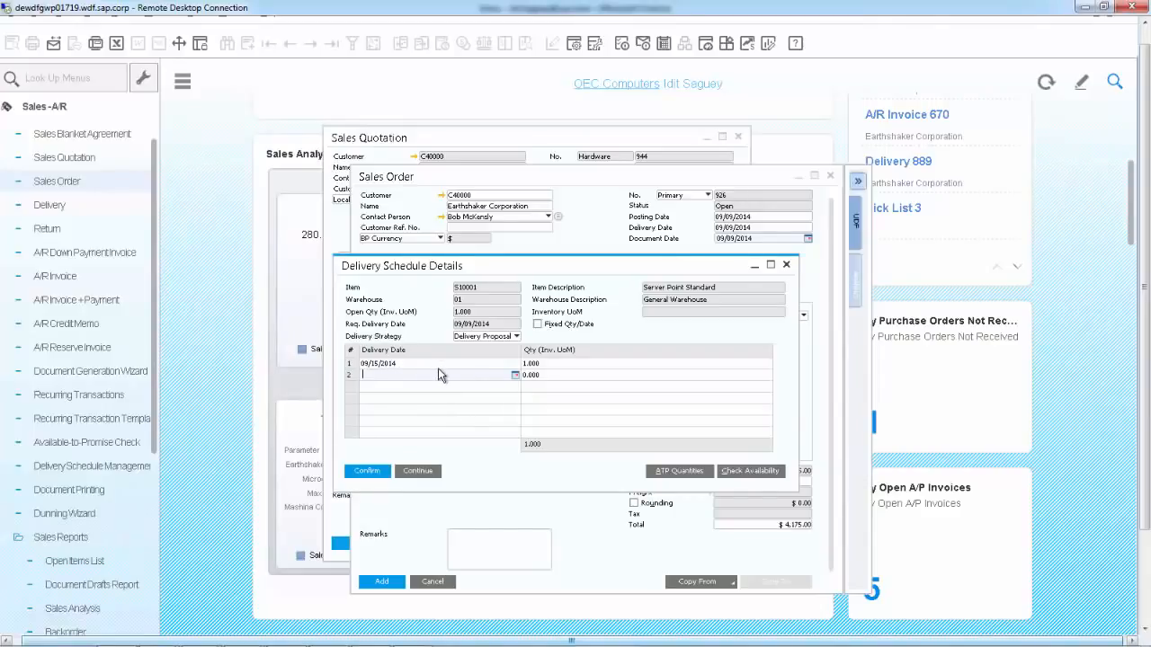
left_click(665, 472)
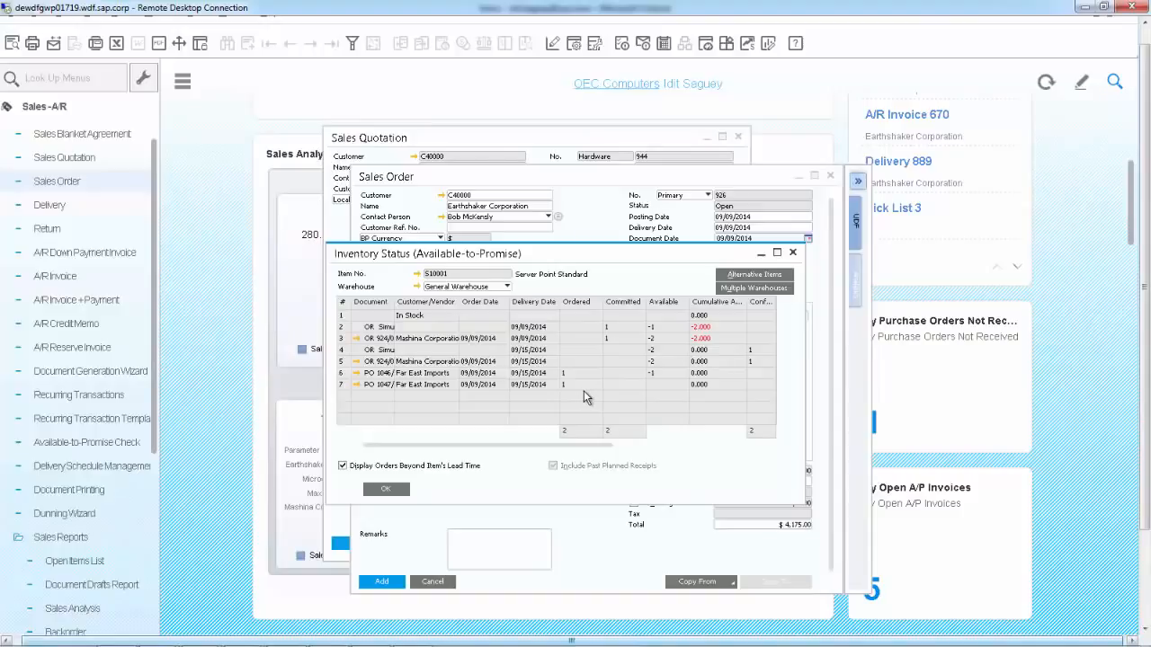
left_click(387, 491)
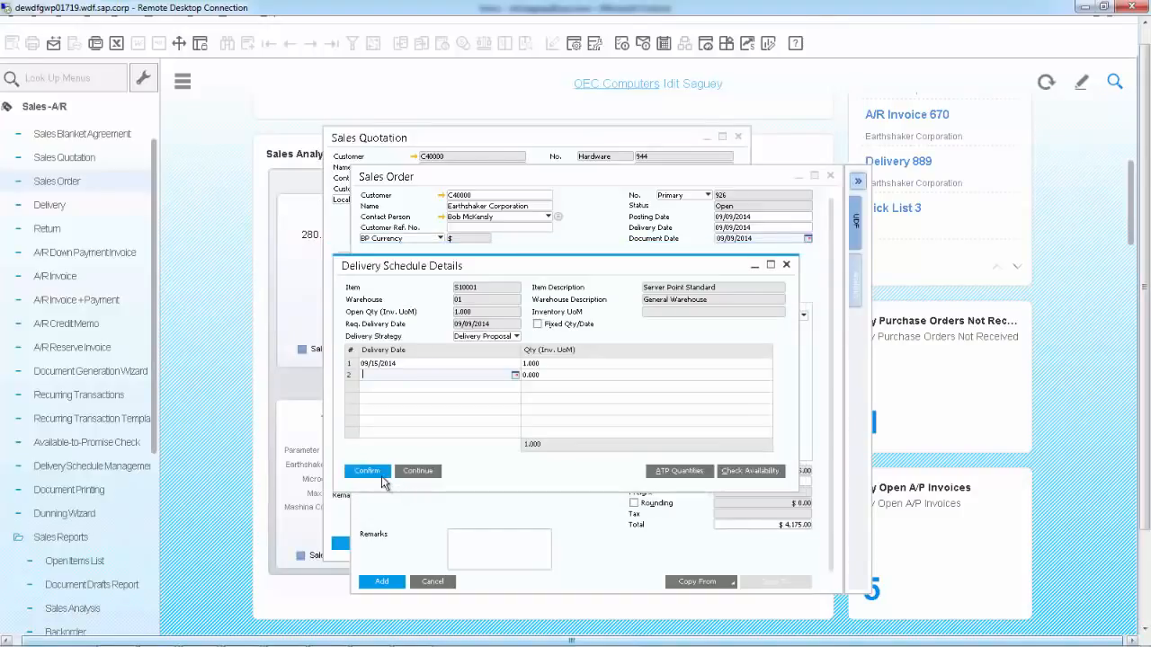
left_click(379, 473)
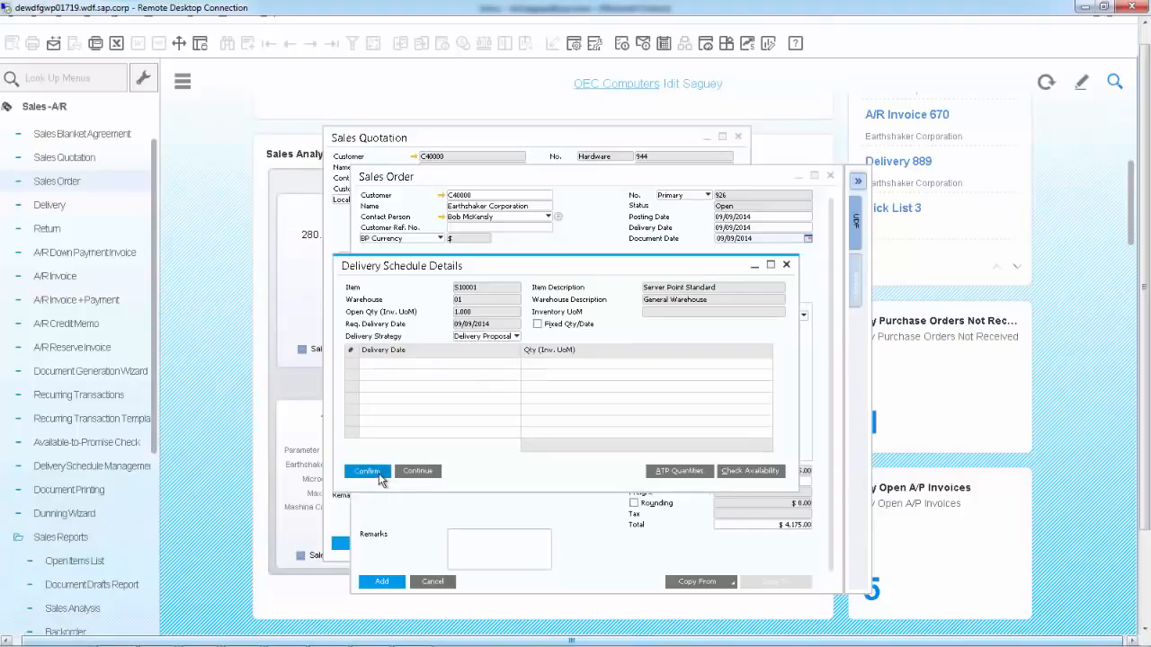
left_click(379, 473)
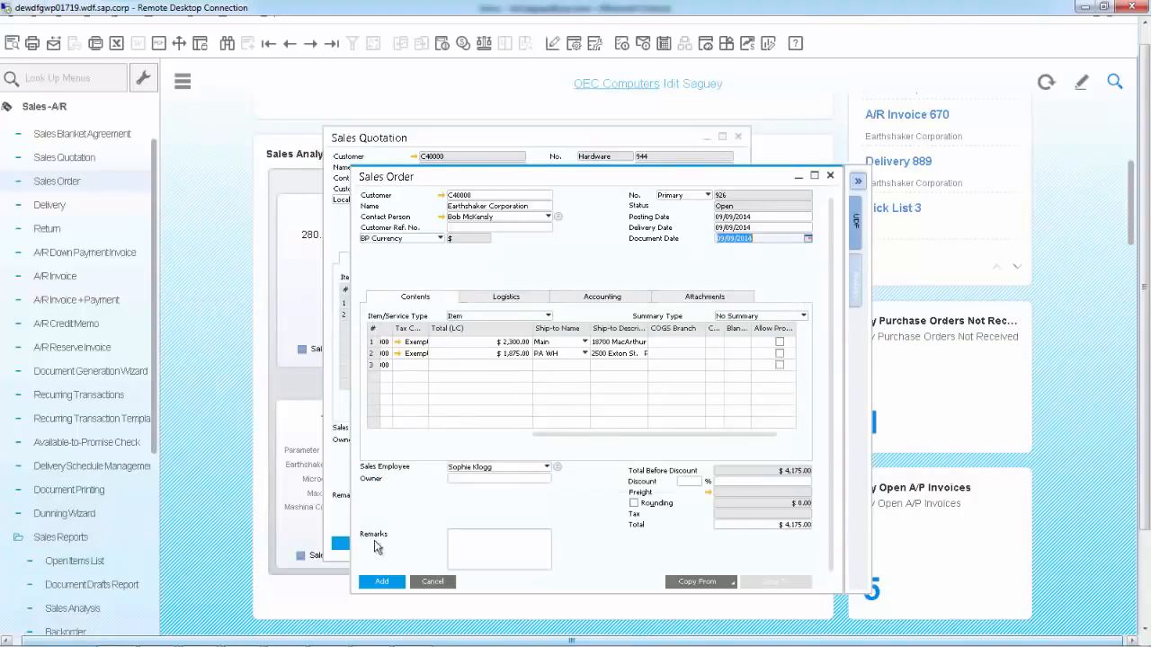
left_click(382, 583)
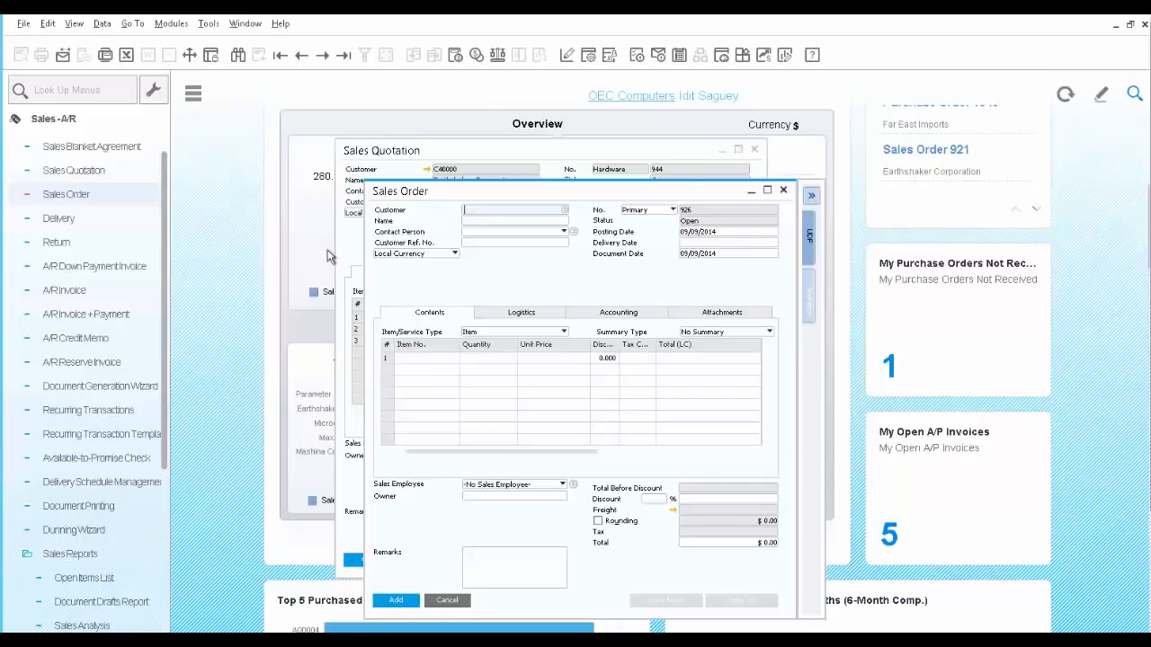
Bring up the last sales order and open delivery schedule management for its S10001 row
left_click(343, 58)
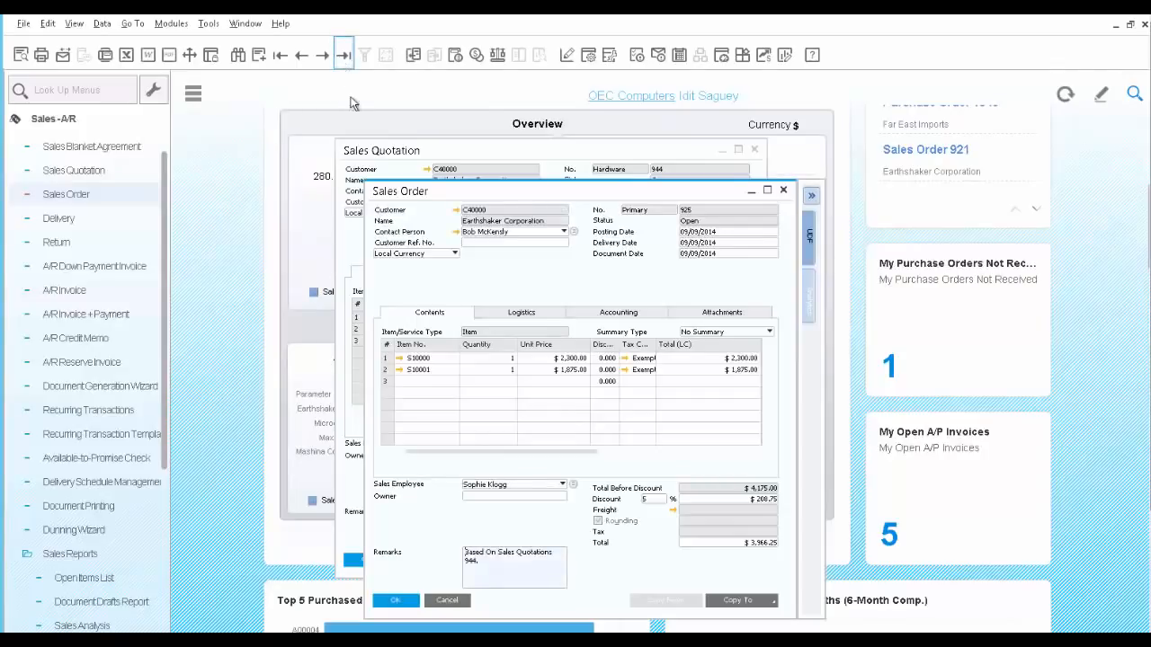
right_click(388, 371)
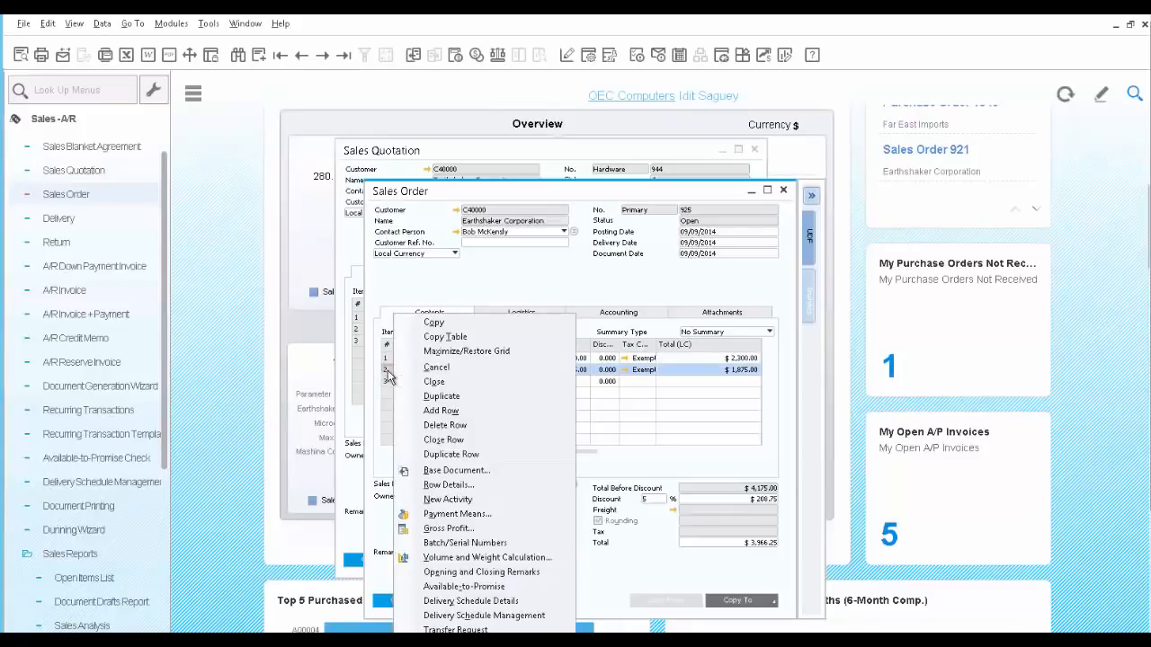
left_click(492, 616)
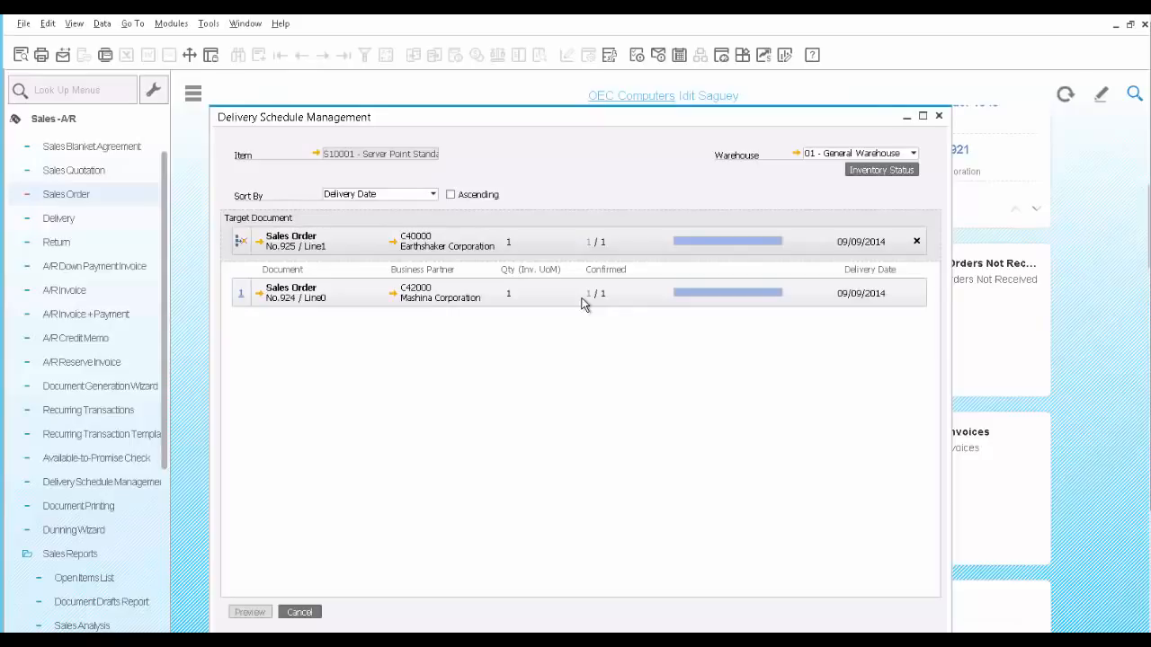
Reduce Mashina Corporation's confirmed S10001 quantity to 0 in favour of Earthshaker's order, preview and confirm the rescheduled deliveries, and close the schedule
left_click(589, 241)
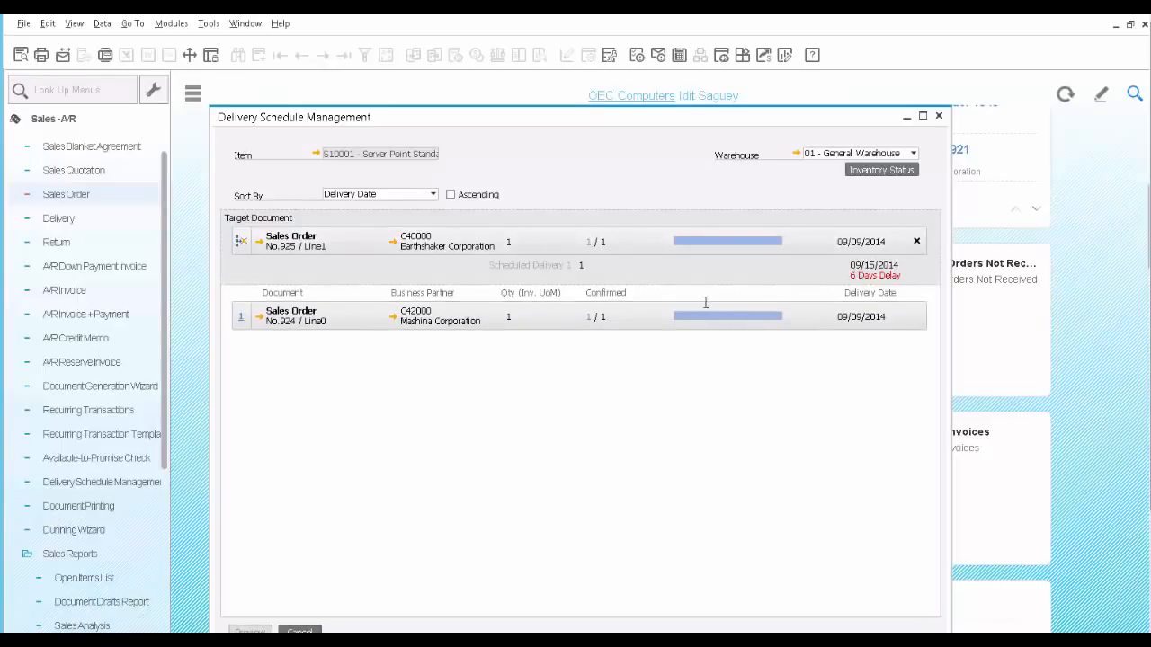
left_click(590, 315)
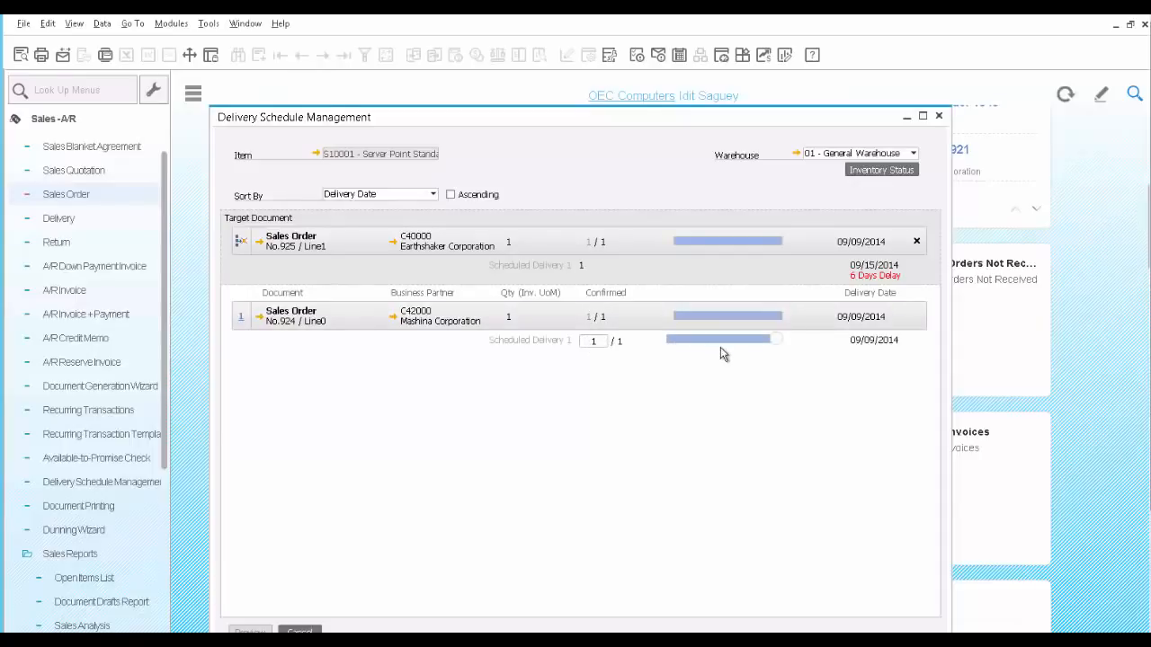
left_click_drag(716, 342, 674, 341)
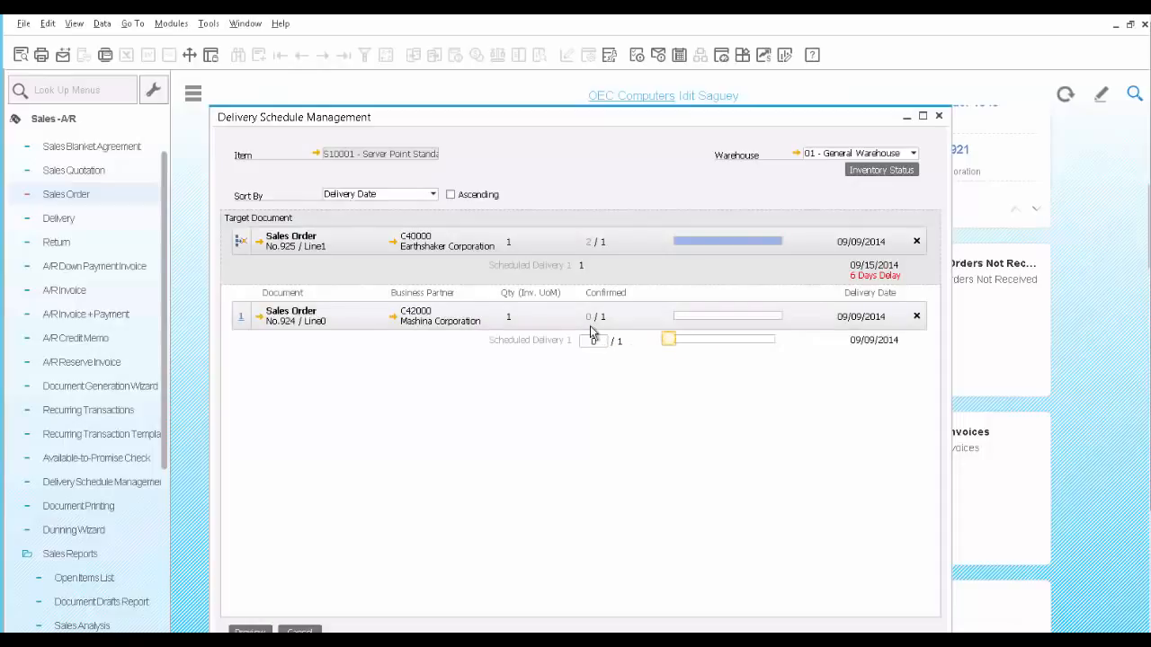
left_click(251, 631)
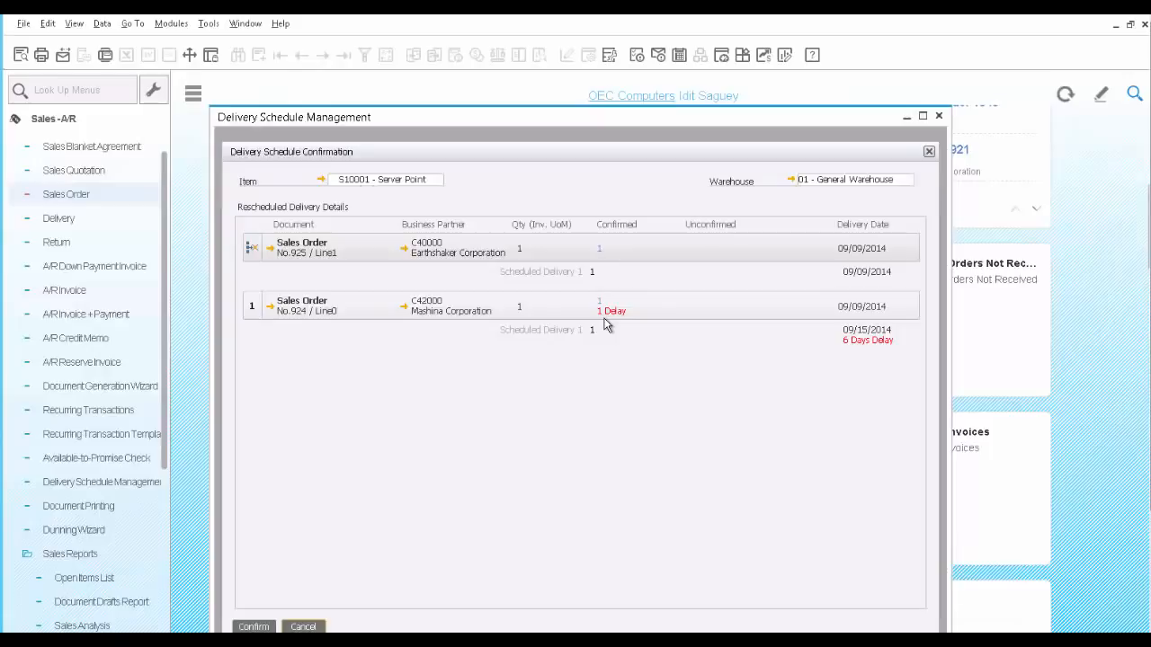
left_click(256, 626)
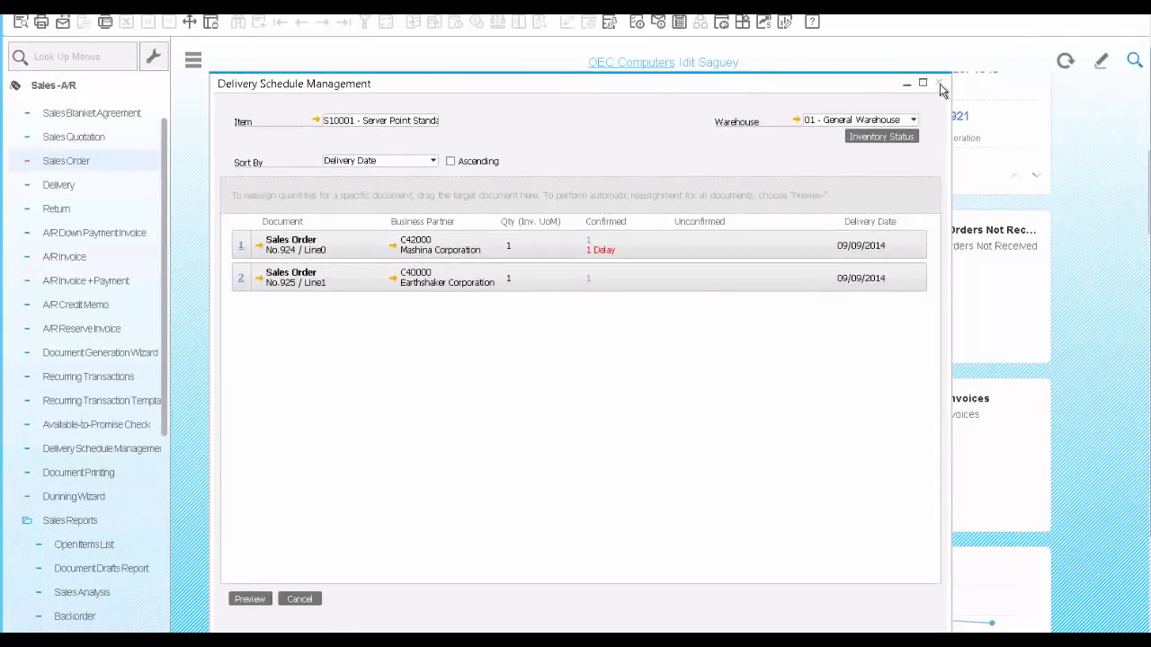
left_click(939, 83)
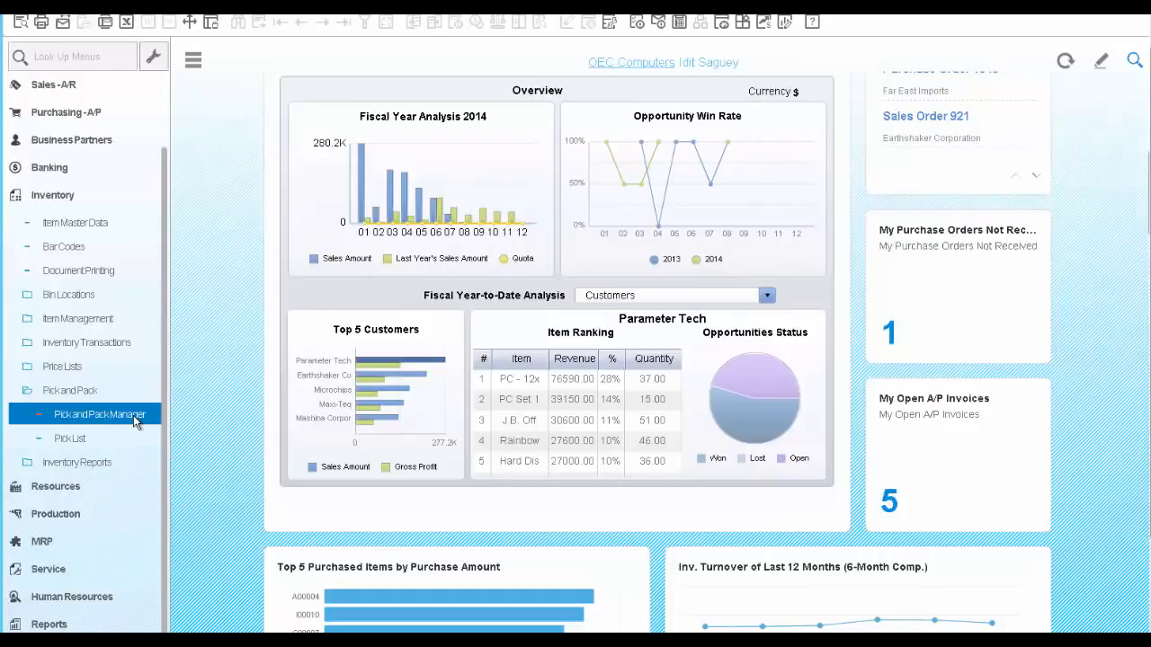
Open the Pick and Pack Manager and list the open lines filtered by the Earthshaker sales order number
left_click(133, 416)
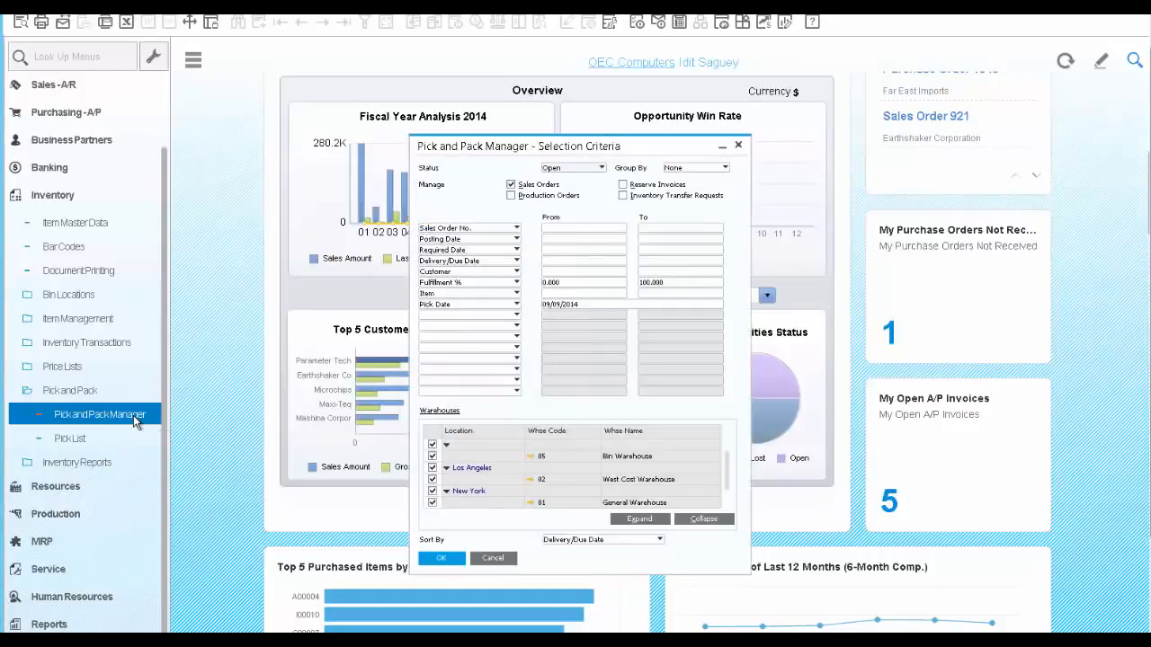
left_click(557, 230)
type("925")
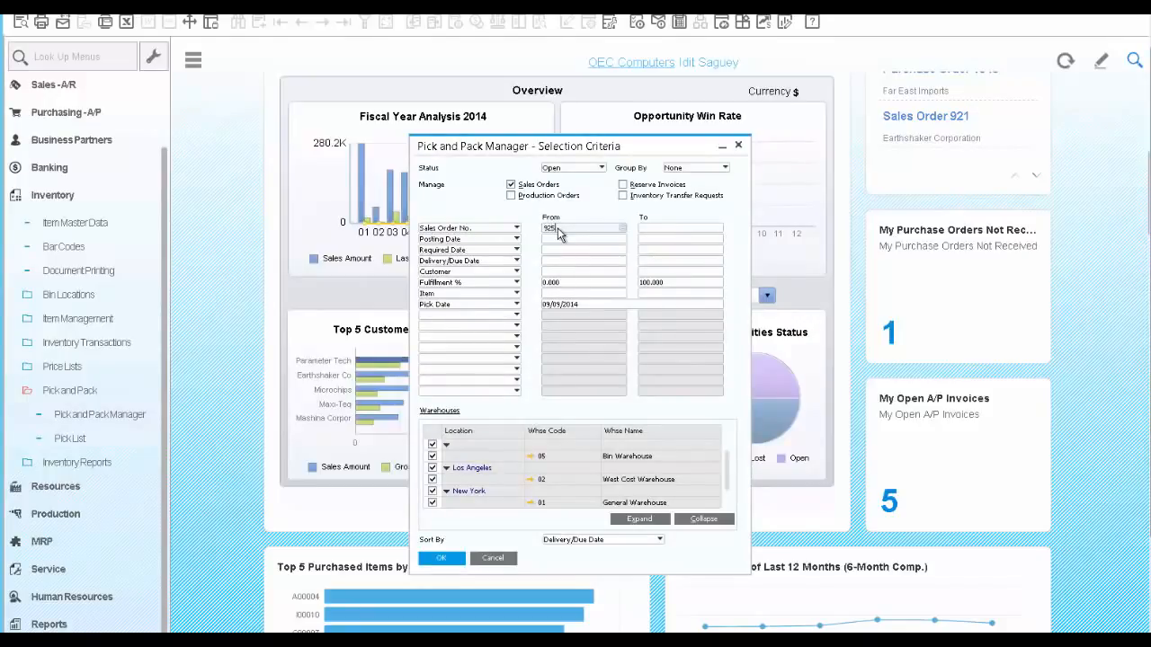
key("Tab")
left_click(440, 559)
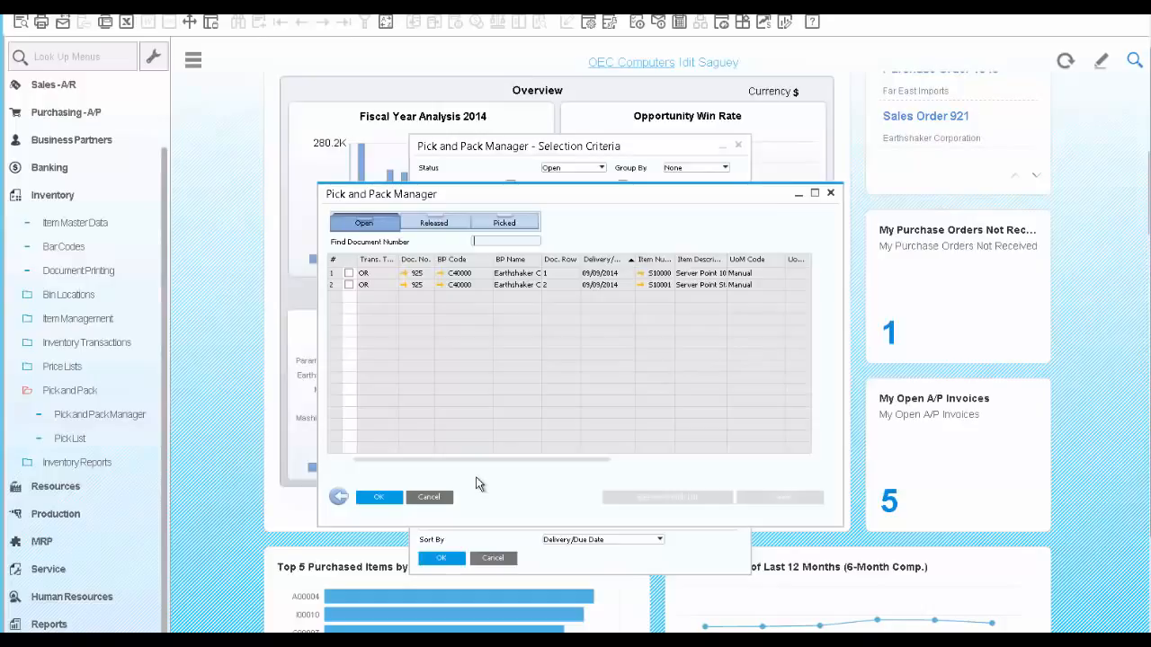
Release both open Earthshaker order lines to a pick list, generating it with no split parameters and the default pick list details
left_click(349, 273)
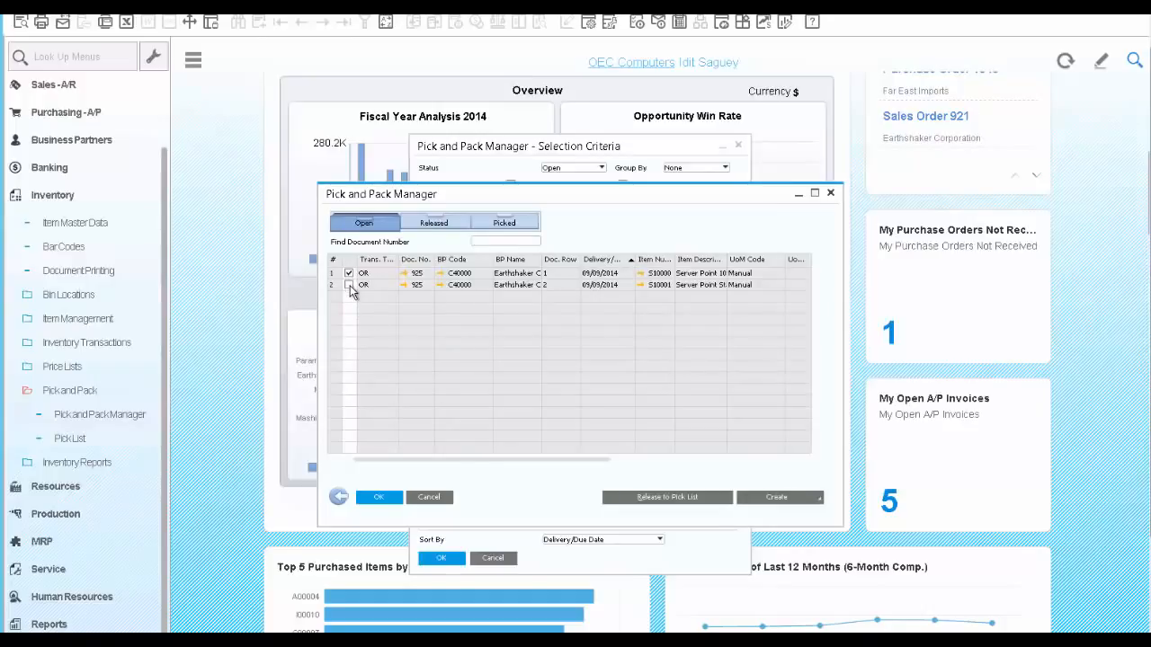
left_click(653, 500)
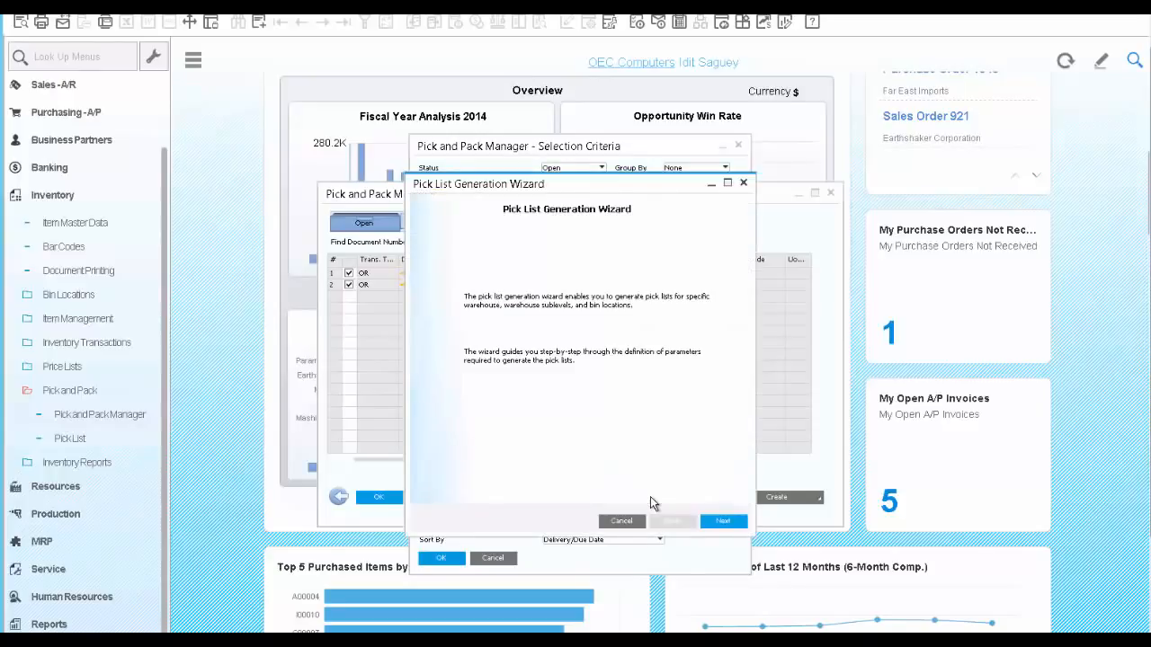
left_click(725, 522)
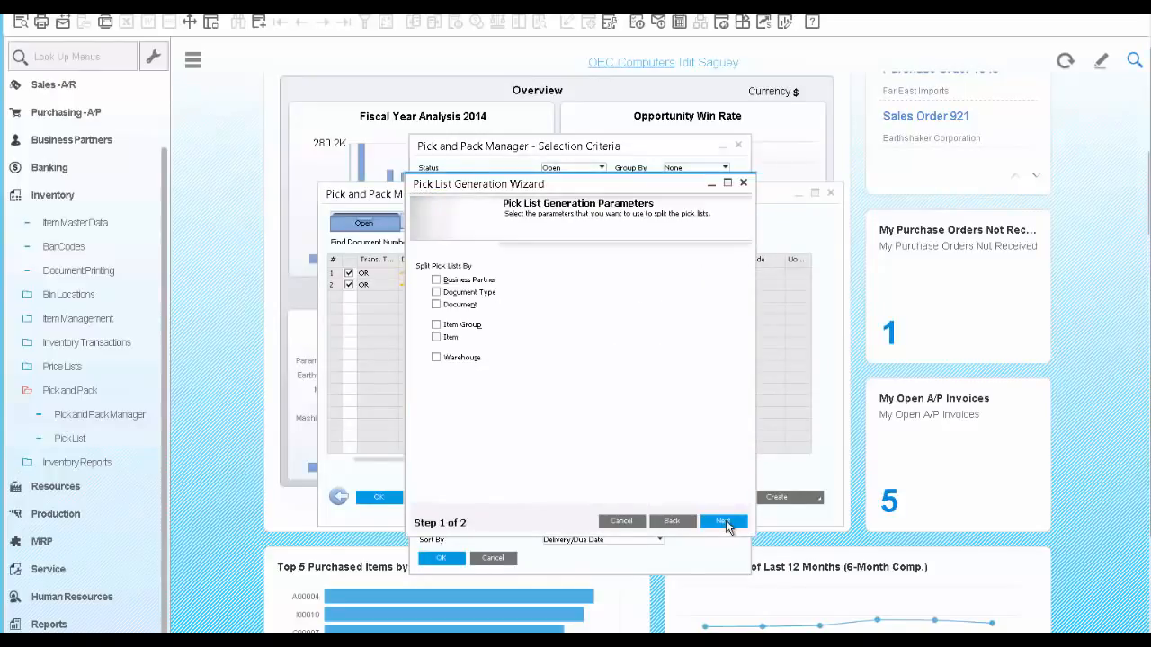
left_click(727, 523)
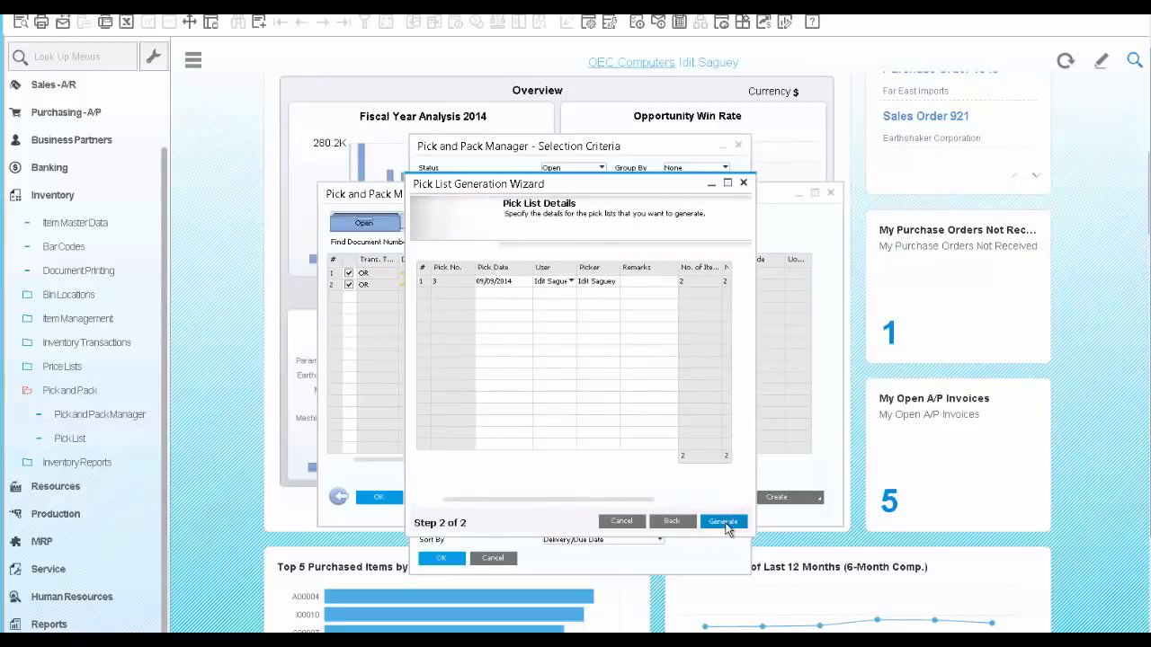
left_click(723, 522)
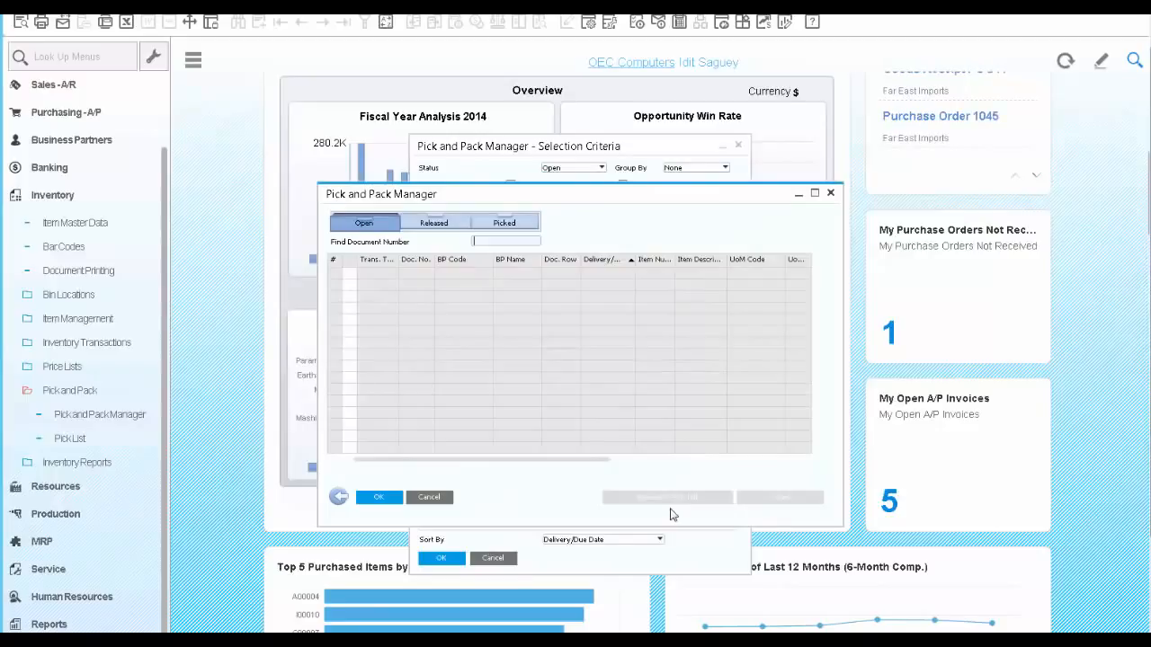
Open the pick list from the released lines, mark all items as picked, and check the picked quantities
left_click(433, 223)
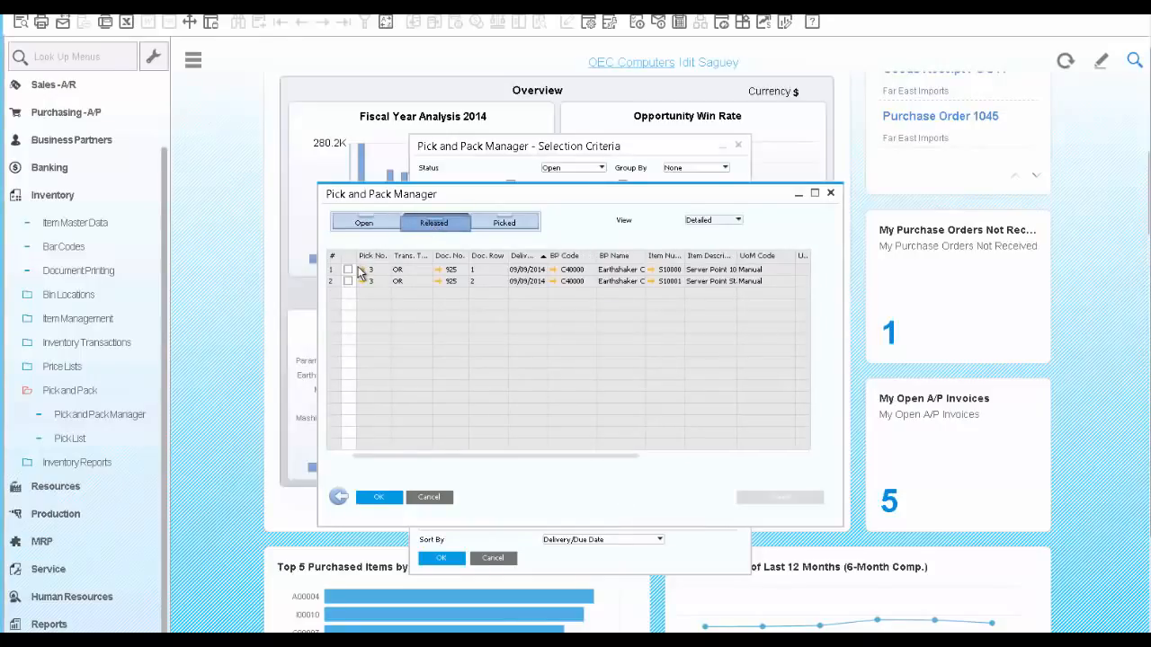
left_click(363, 270)
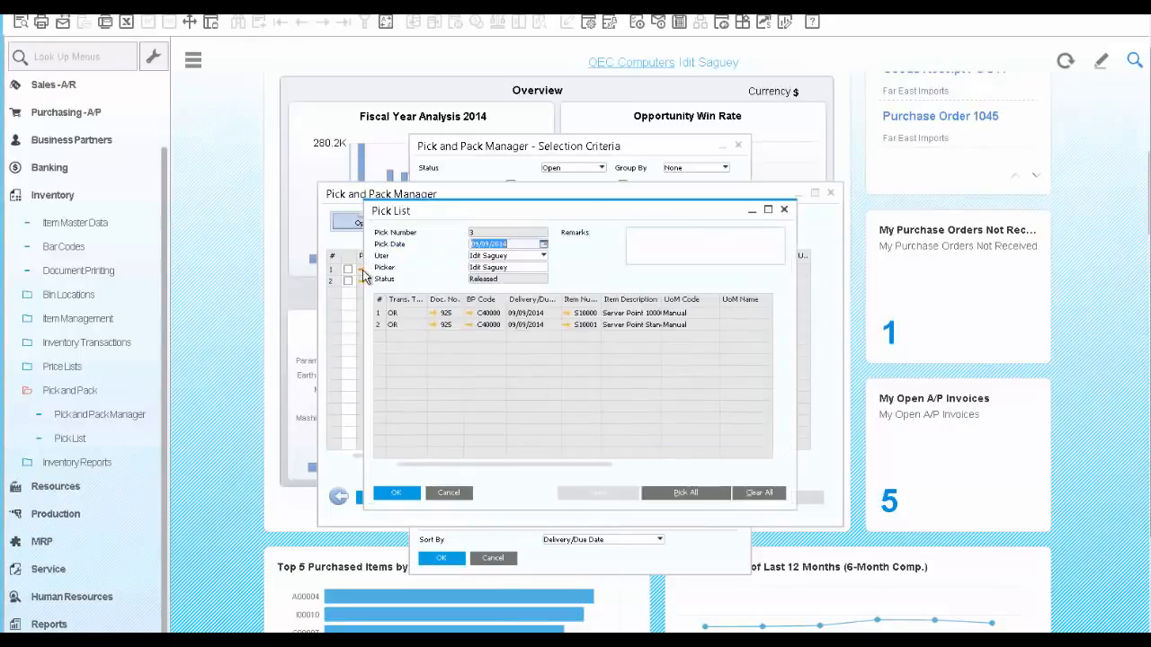
left_click(672, 495)
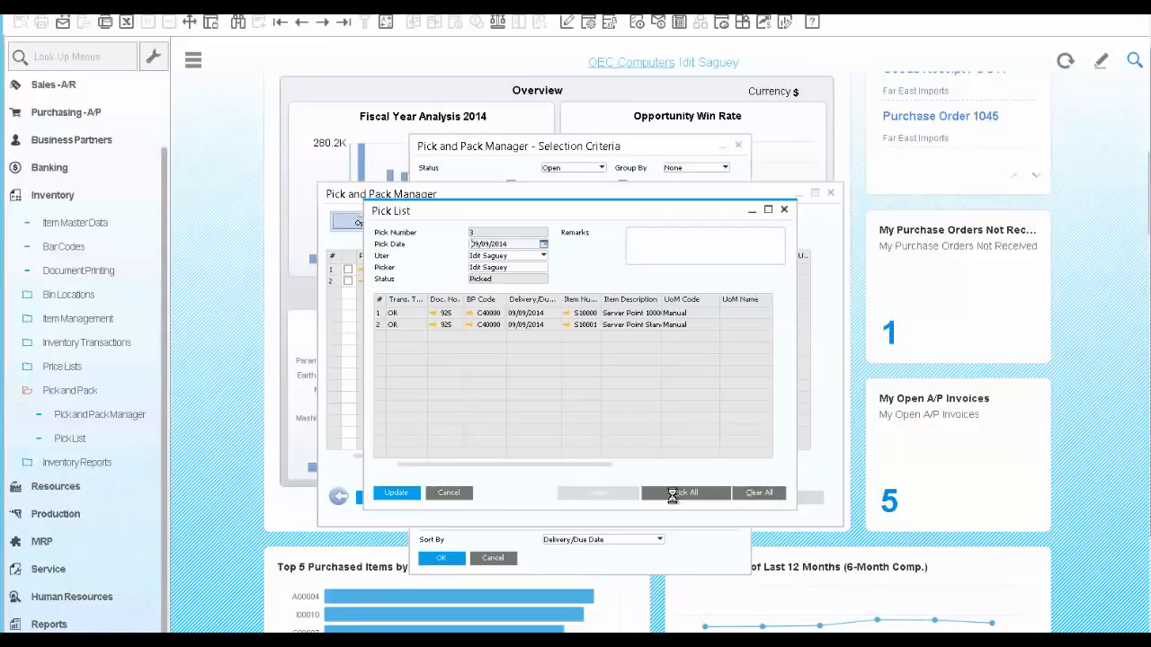
left_click_drag(602, 462, 776, 470)
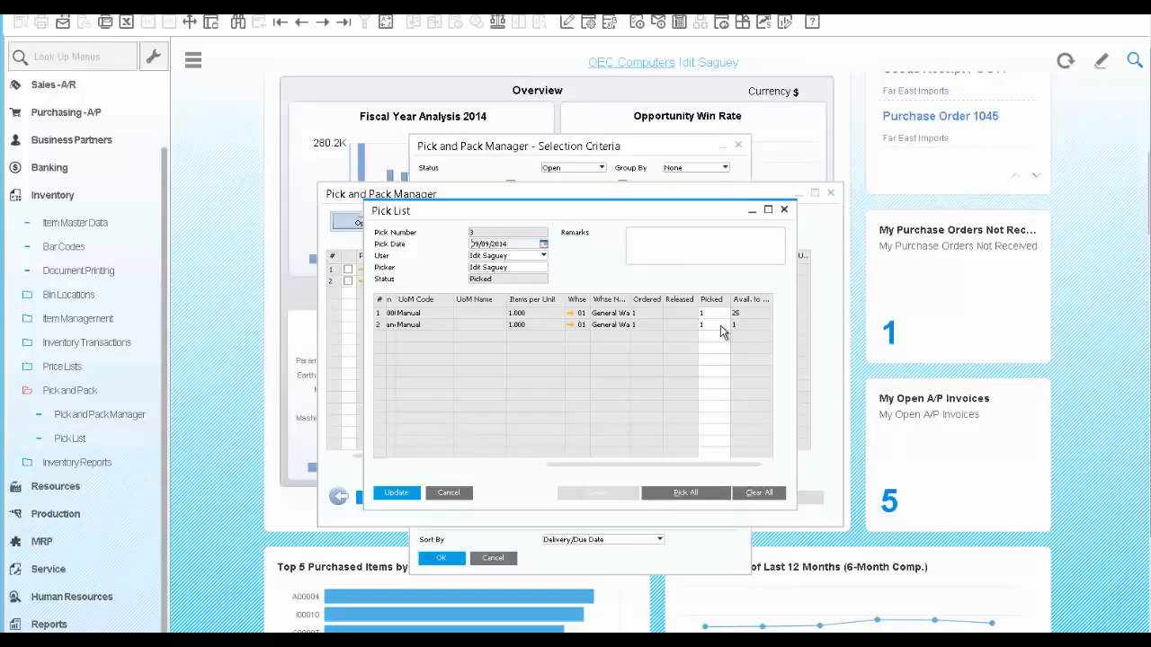
Assign a serial number to the picked S10000 row by automatic selection and update the pick list
right_click(719, 318)
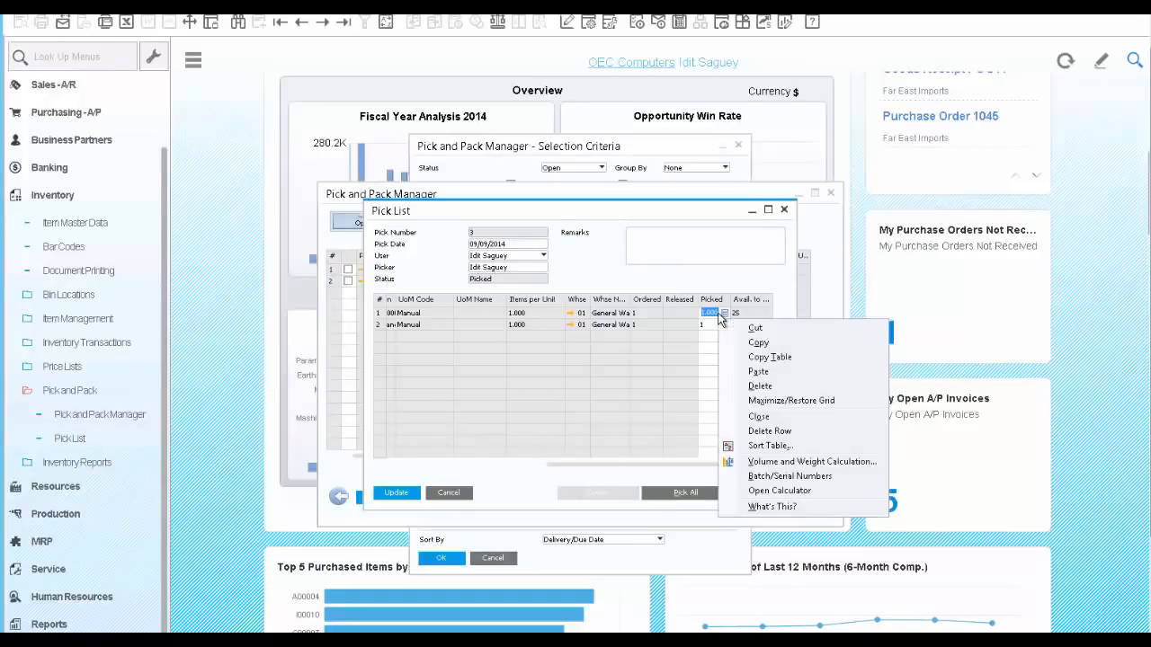
left_click(775, 477)
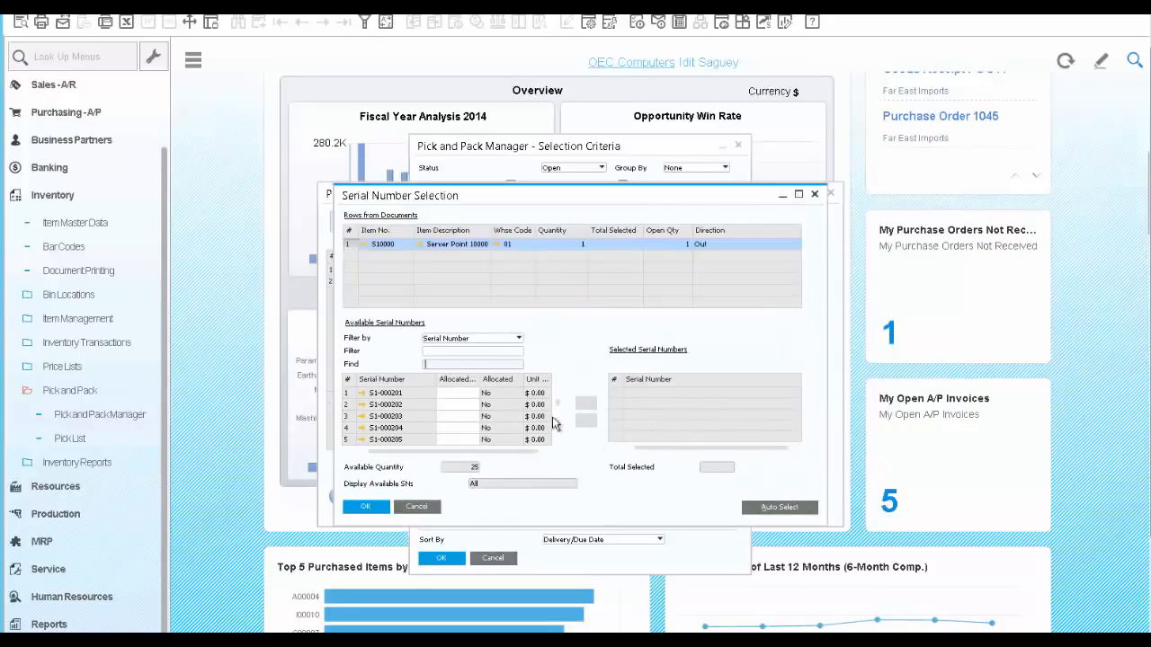
left_click(754, 506)
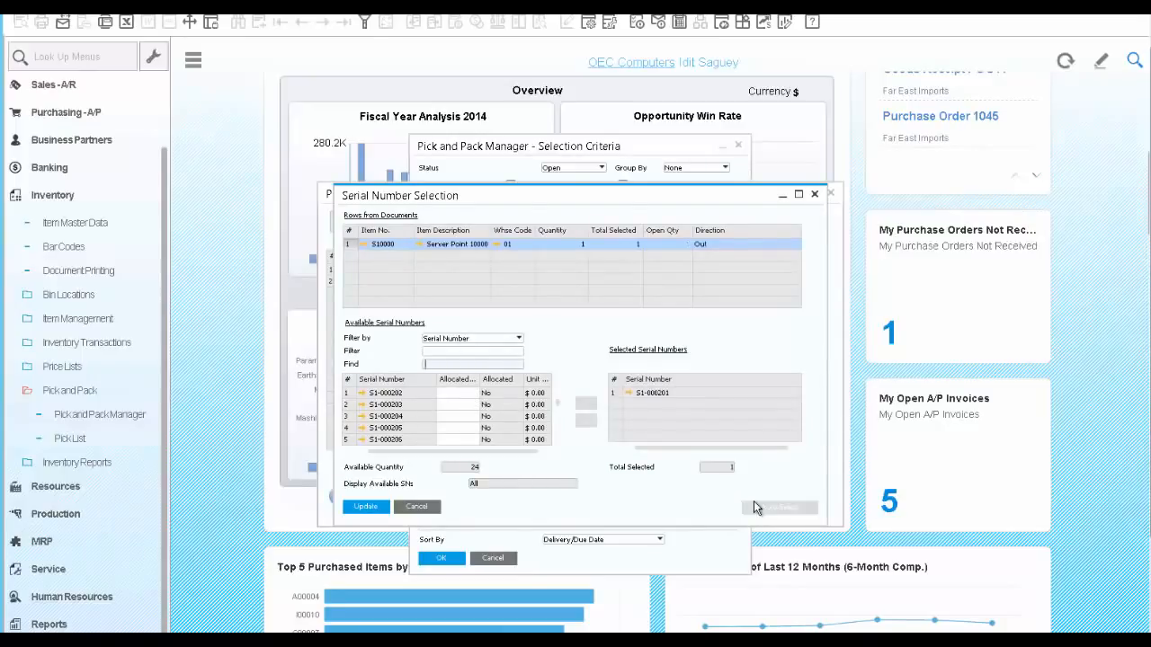
left_click(366, 507)
left_click(368, 508)
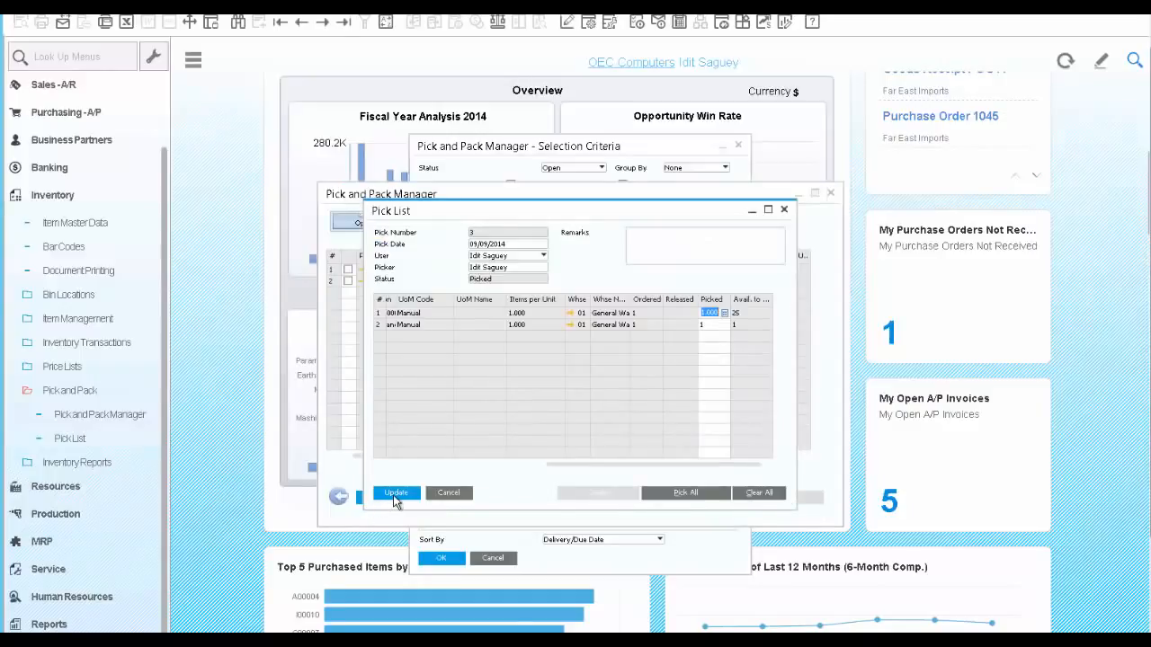
left_click(395, 494)
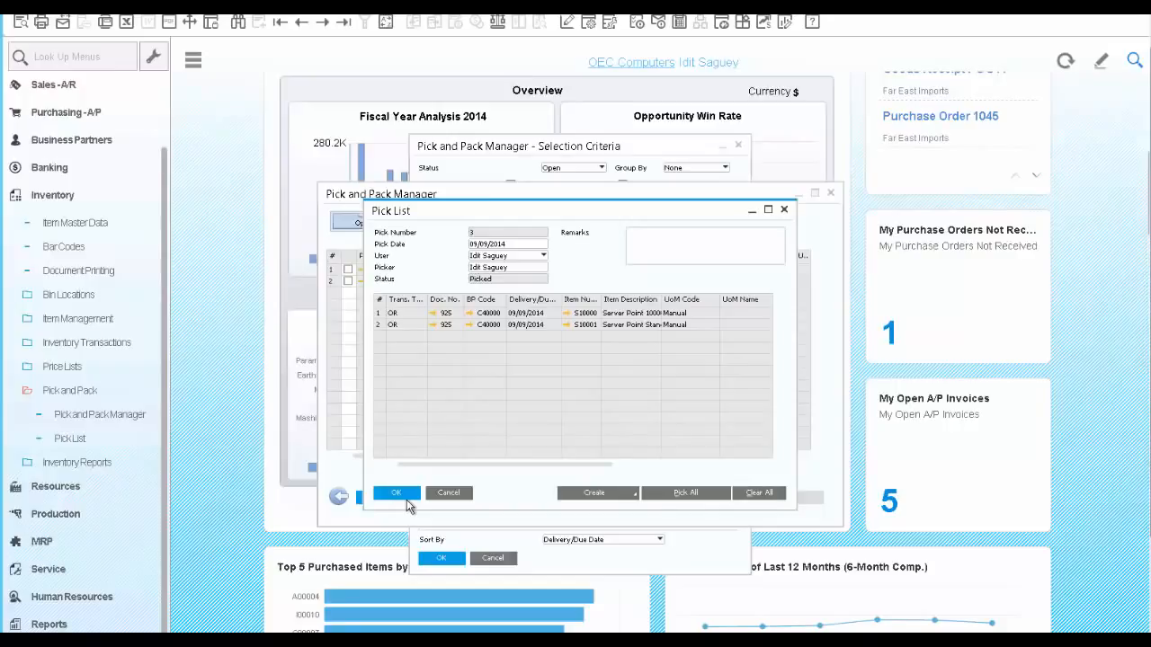
Create an automatic delivery from the picked rows and confirm the irreversible action
left_click(633, 497)
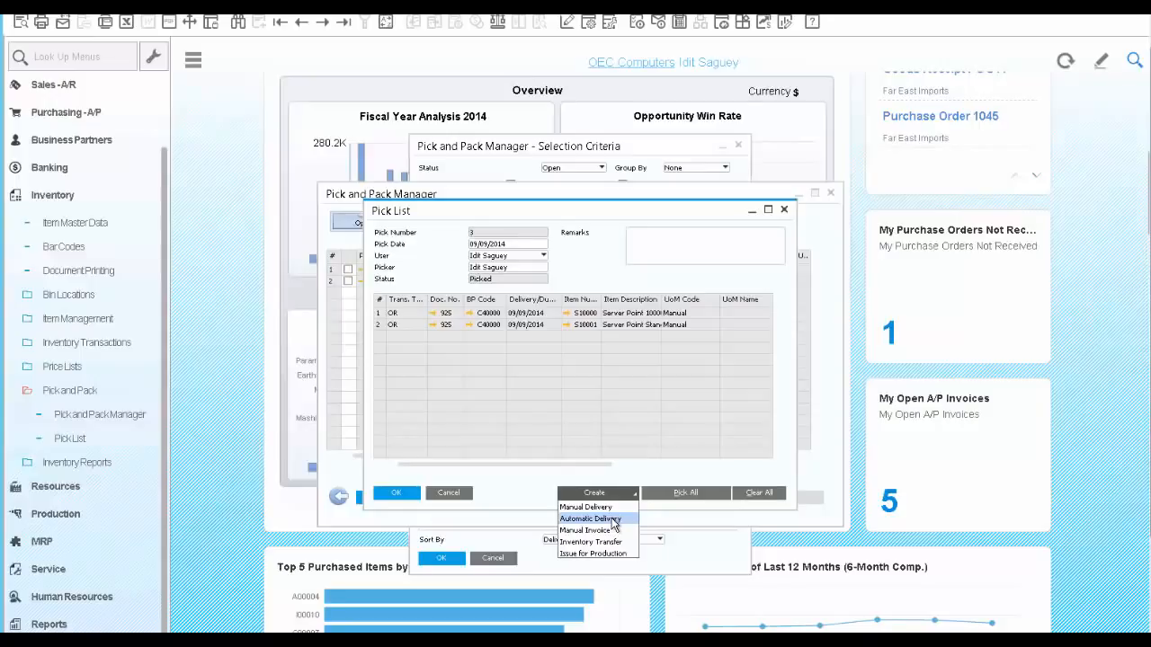
left_click(614, 520)
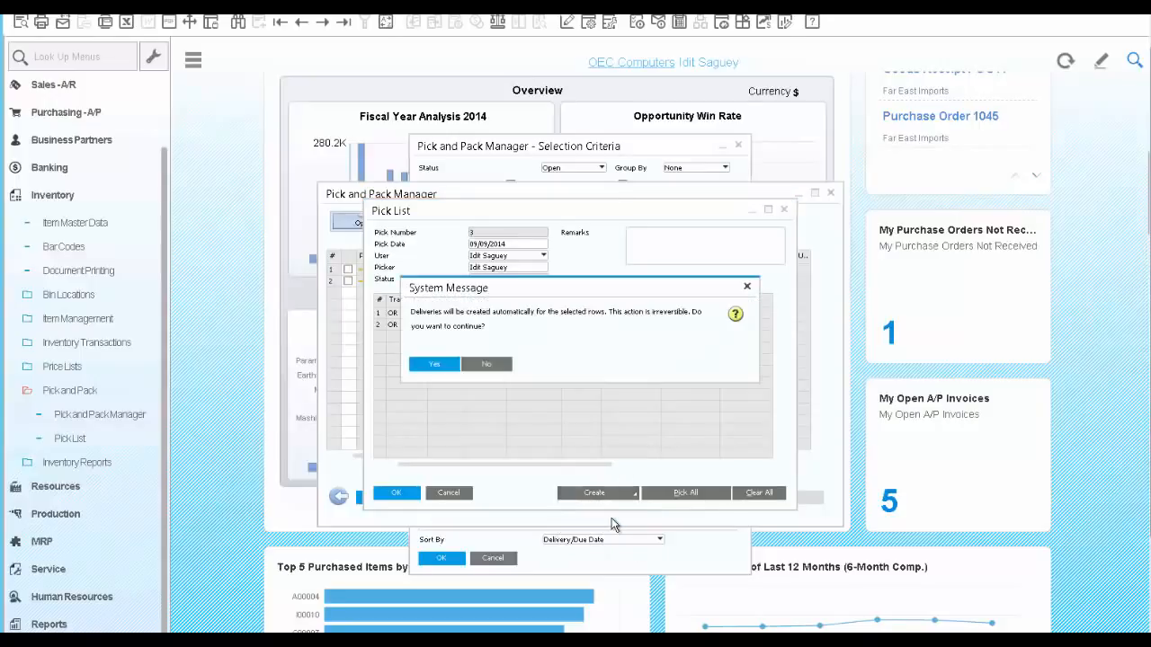
left_click(437, 366)
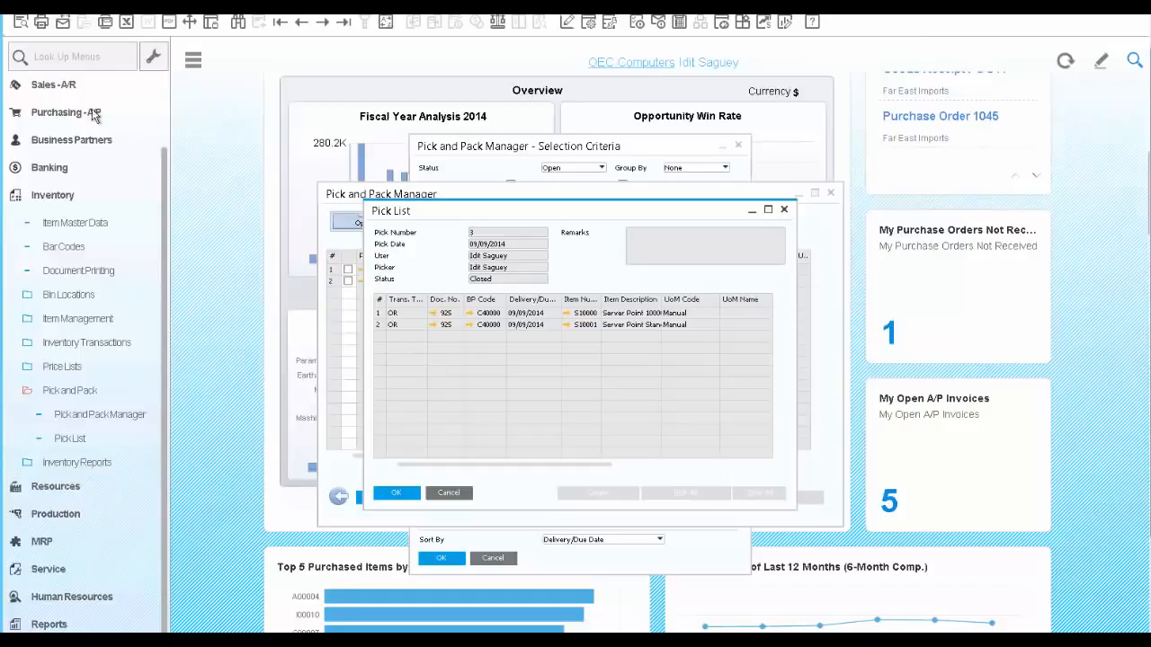
Start a new A/R invoice and select Earthshaker Corporation as its customer
left_click(61, 88)
scroll(79, 340, "up", 3)
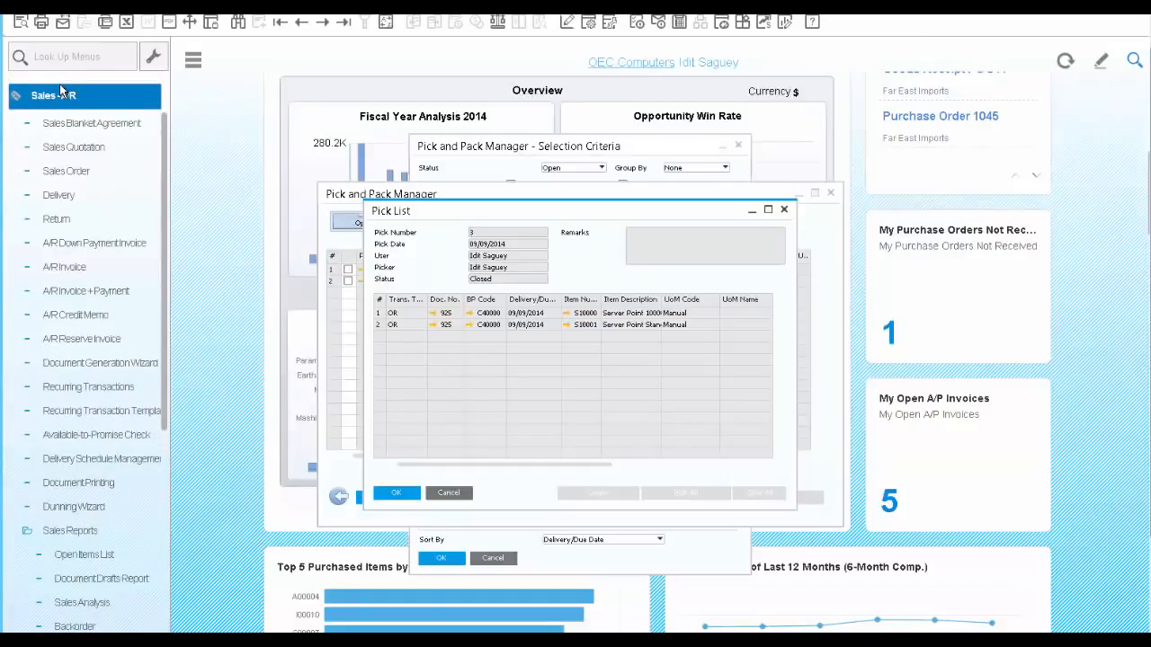
scroll(79, 340, "down", 3)
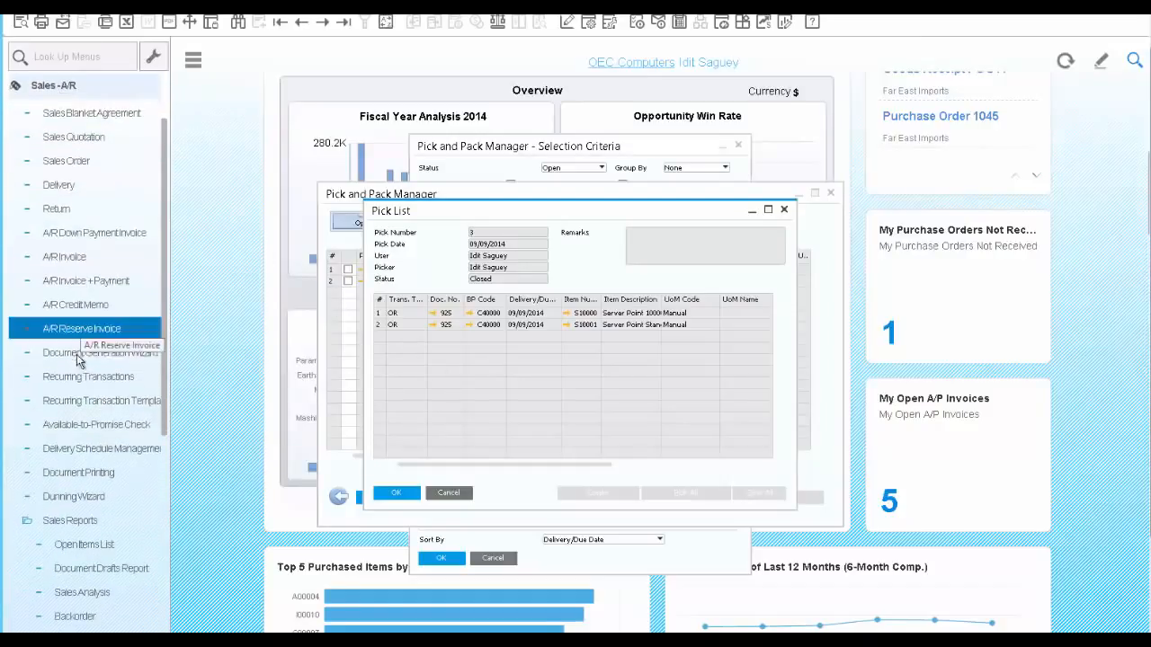
left_click(65, 257)
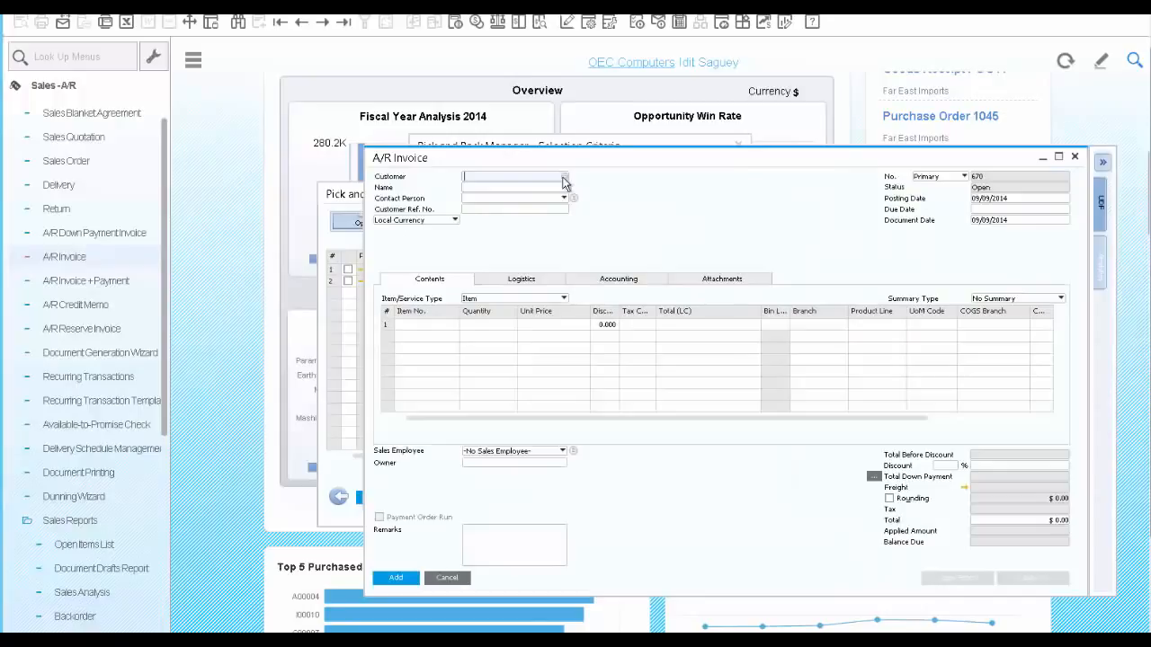
left_click(564, 177)
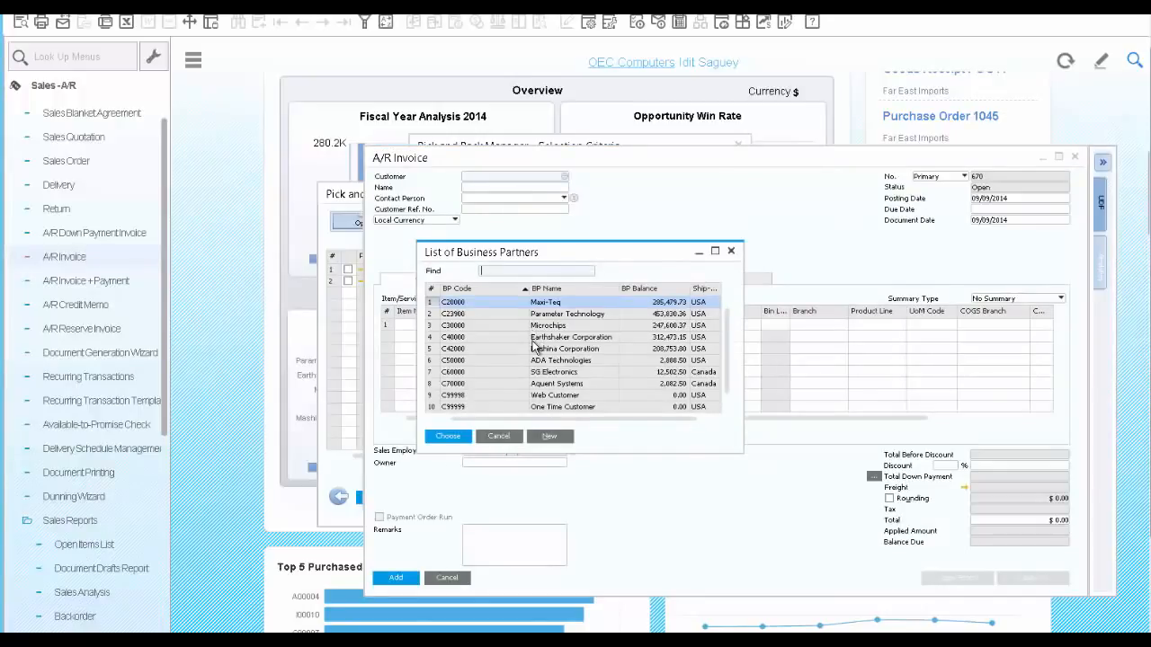
left_click(533, 340)
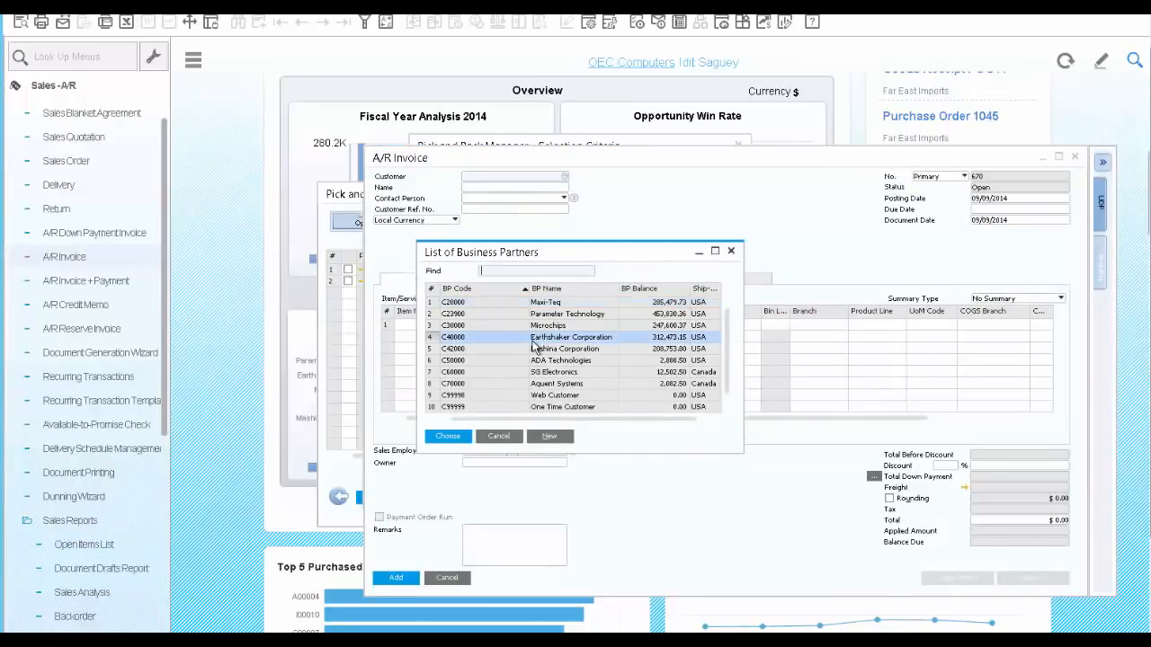
left_click(455, 437)
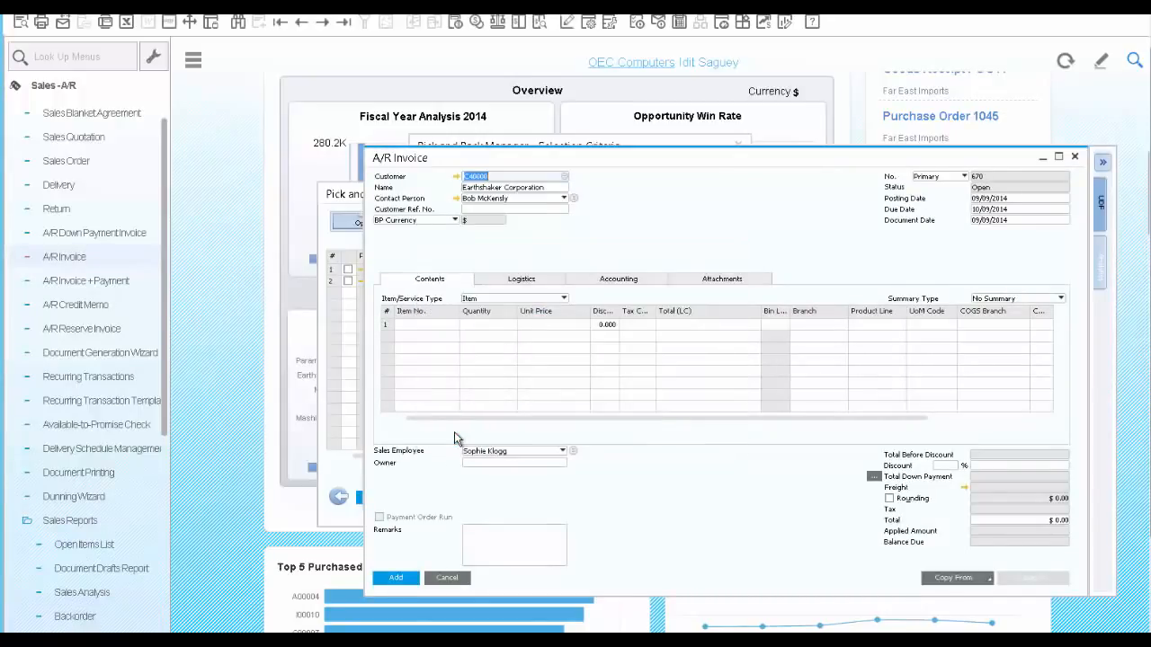
Copy the customer's two deliveries dated 09/09/2014 into the invoice, drawing all data at the current exchange rate, and add the invoice
left_click(987, 578)
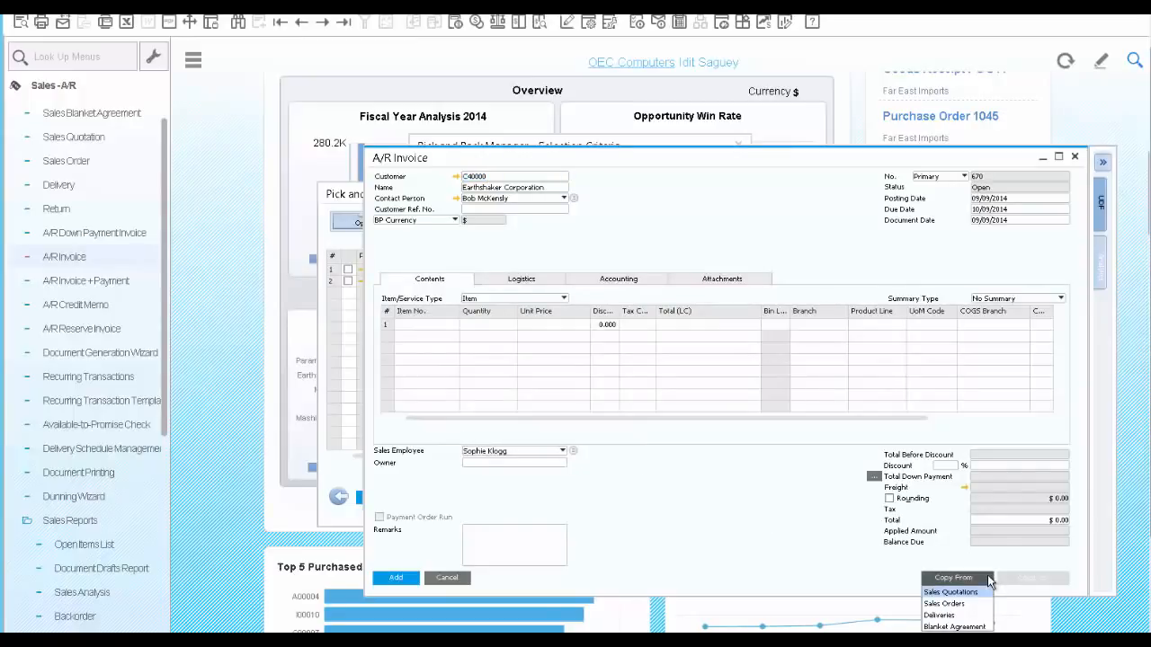
left_click(958, 613)
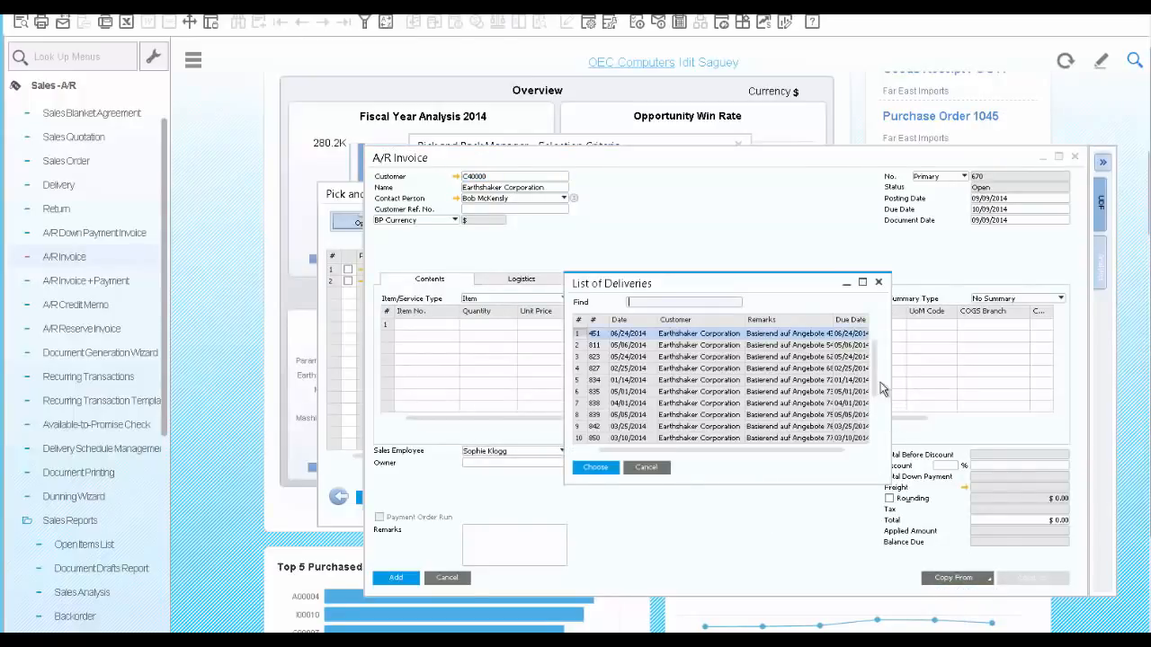
left_click_drag(874, 370, 876, 435)
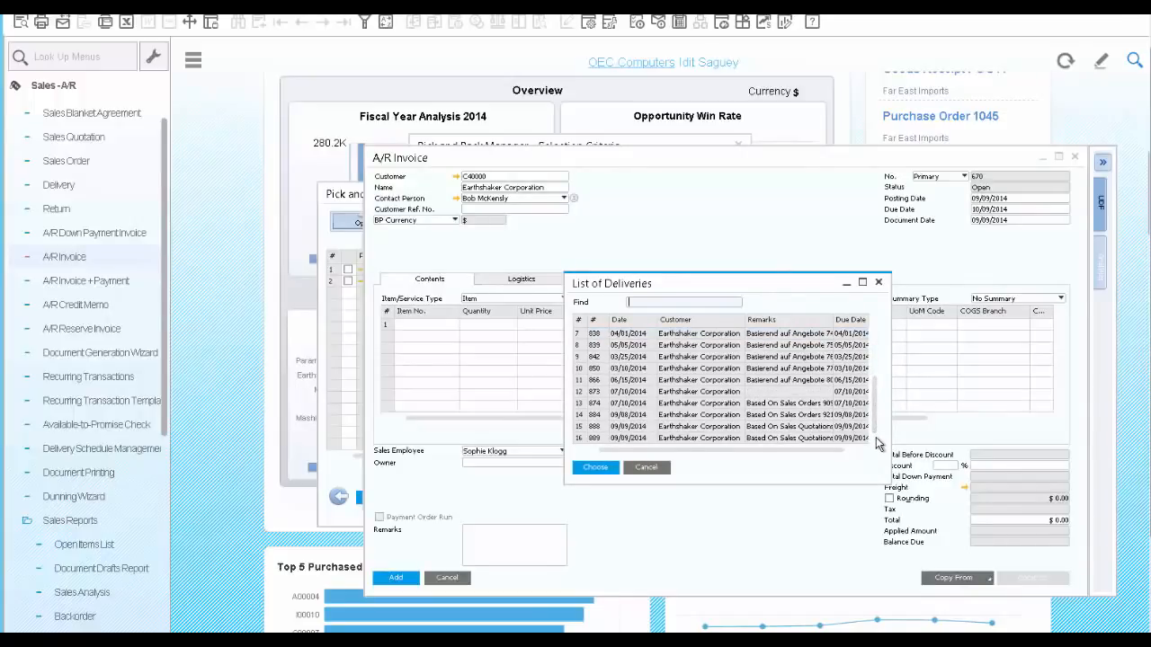
left_click(599, 428)
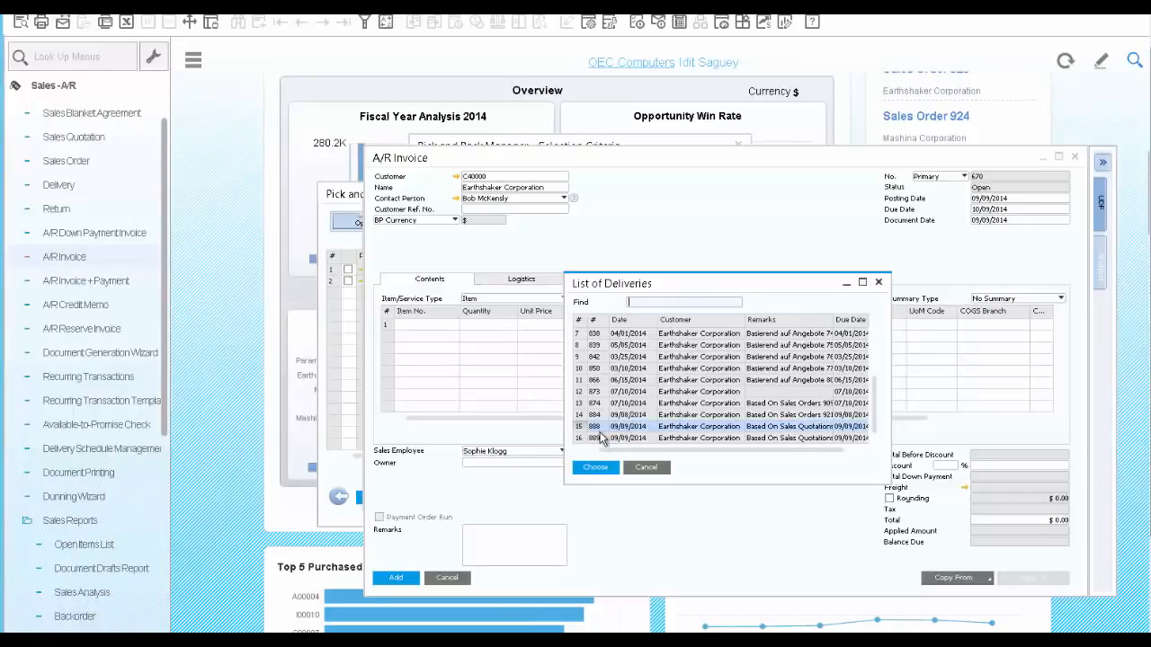
left_click(601, 437, "ctrl")
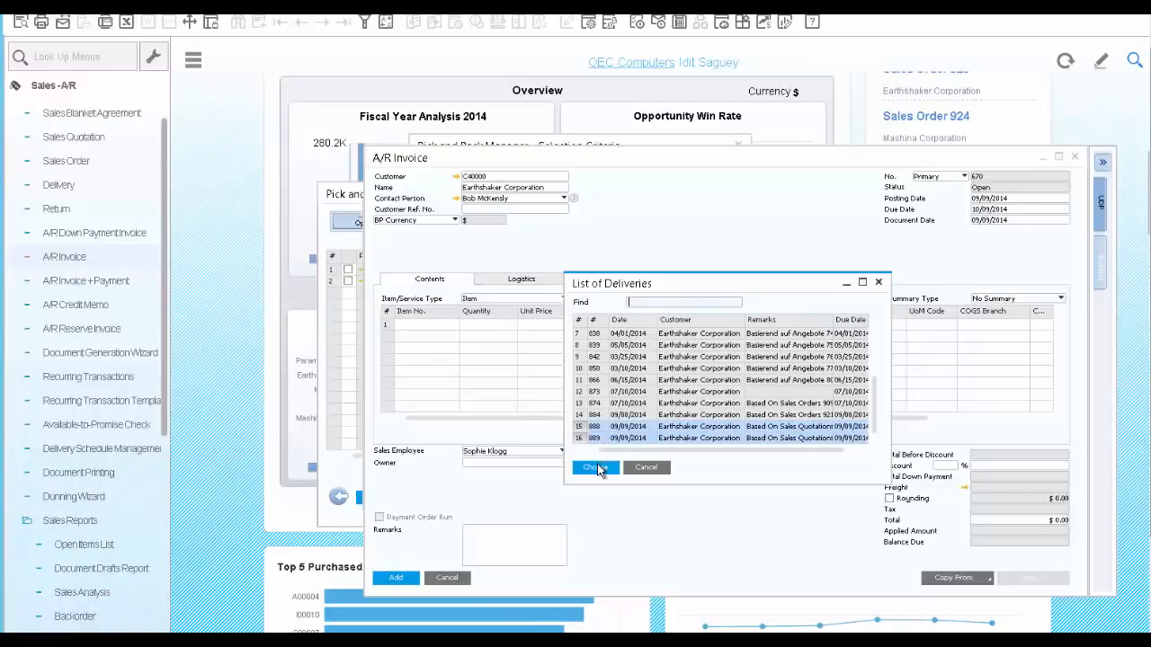
left_click(596, 468)
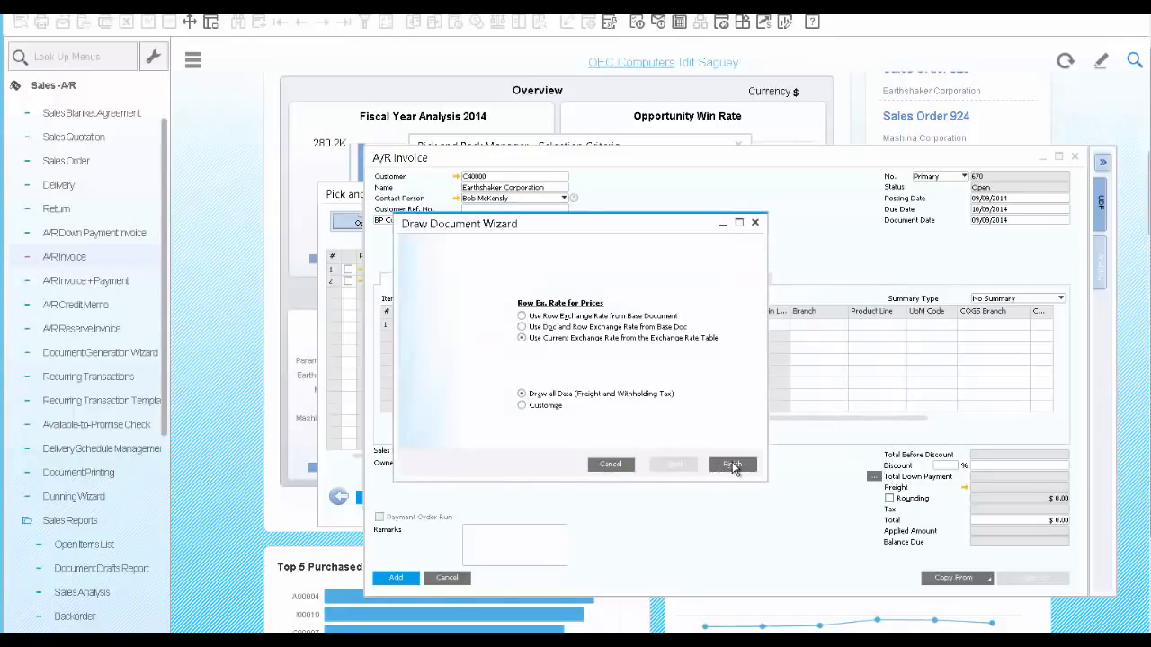
left_click(733, 466)
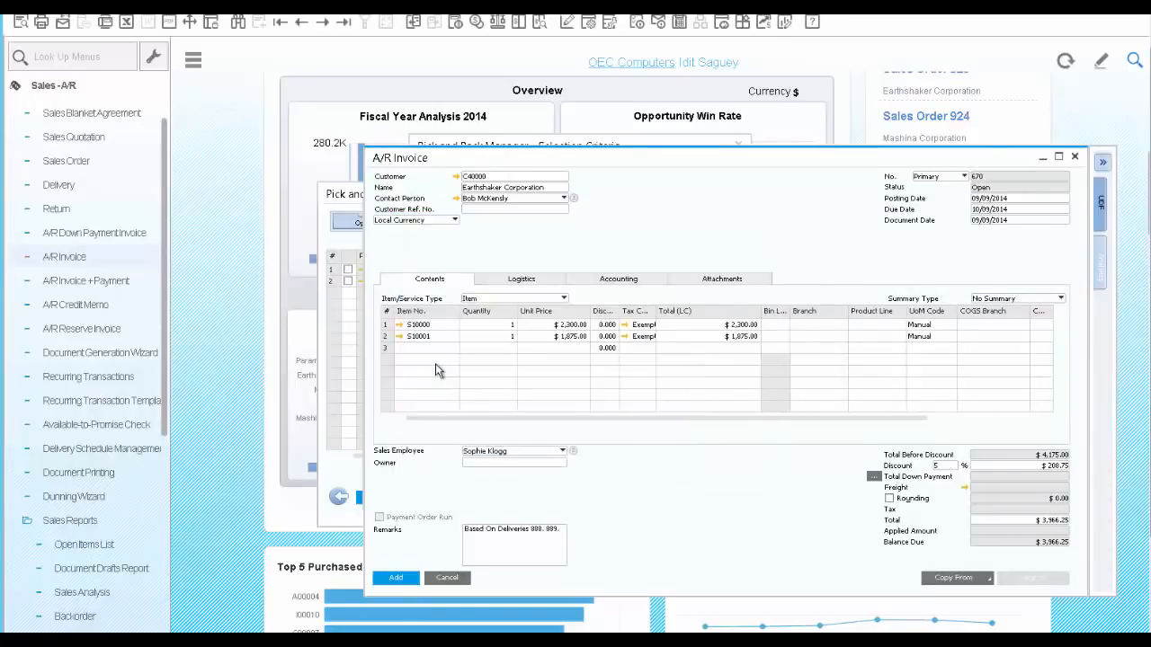
left_click(401, 580)
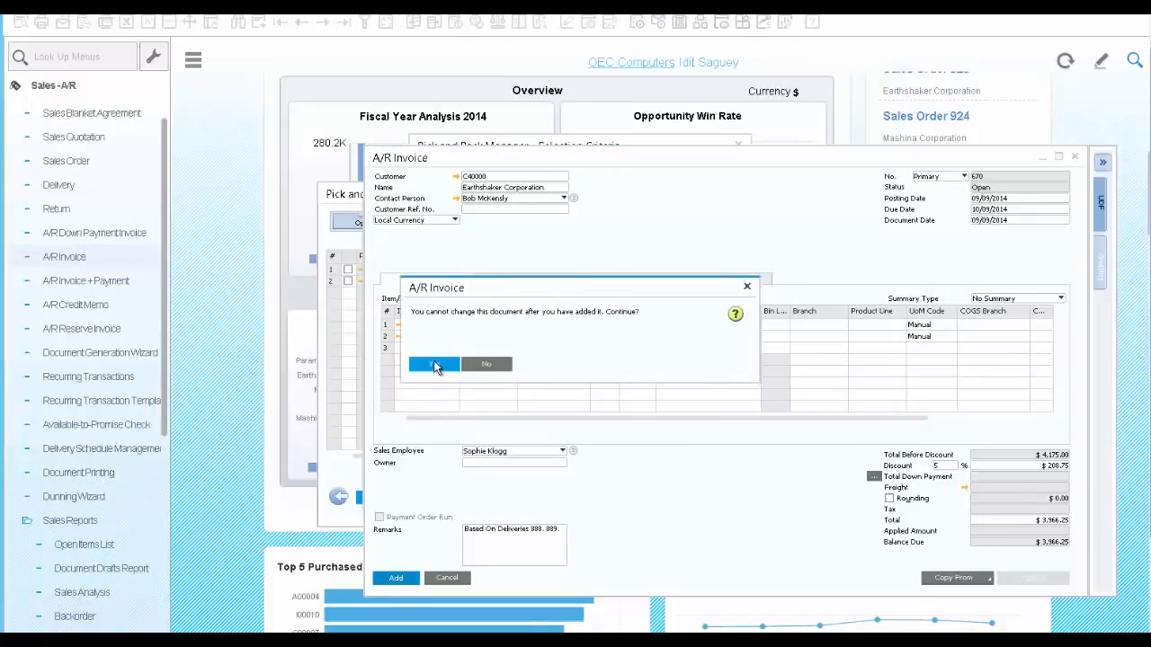
left_click(435, 366)
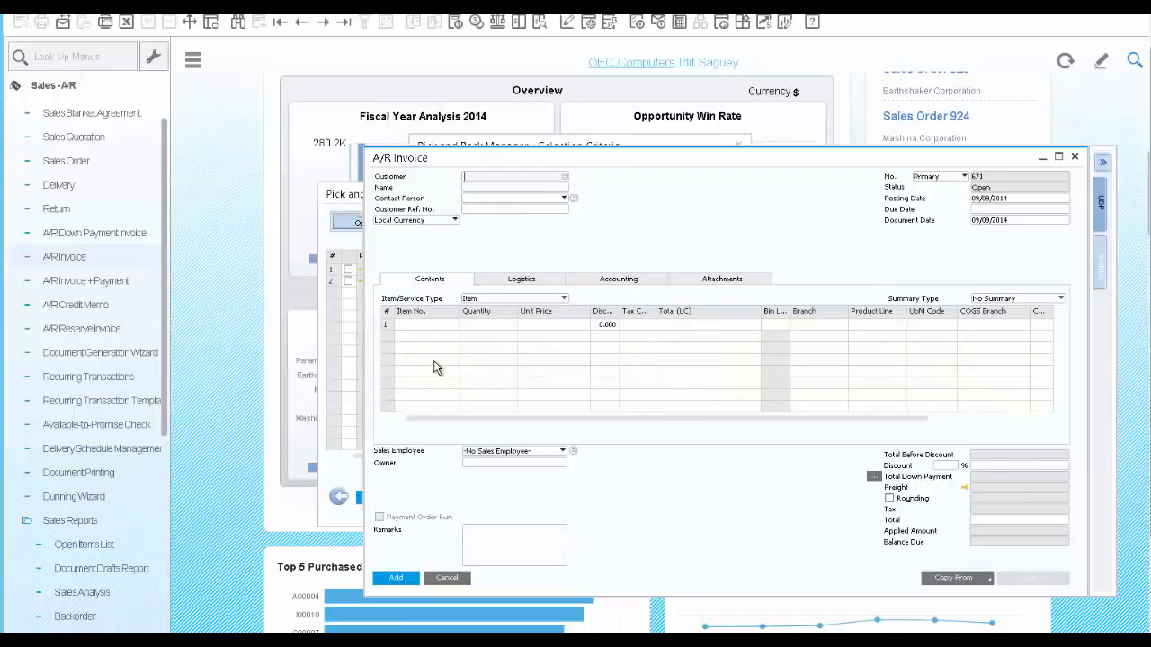
Bring up the last A/R invoice and open its relationship map
left_click(345, 24)
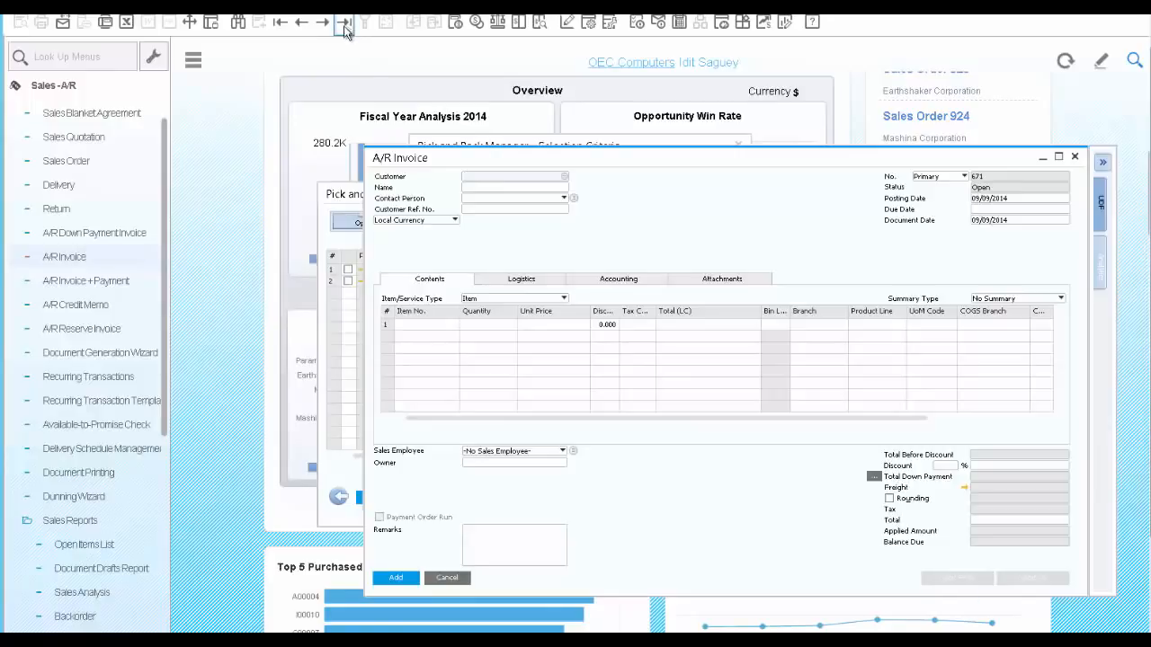
right_click(662, 225)
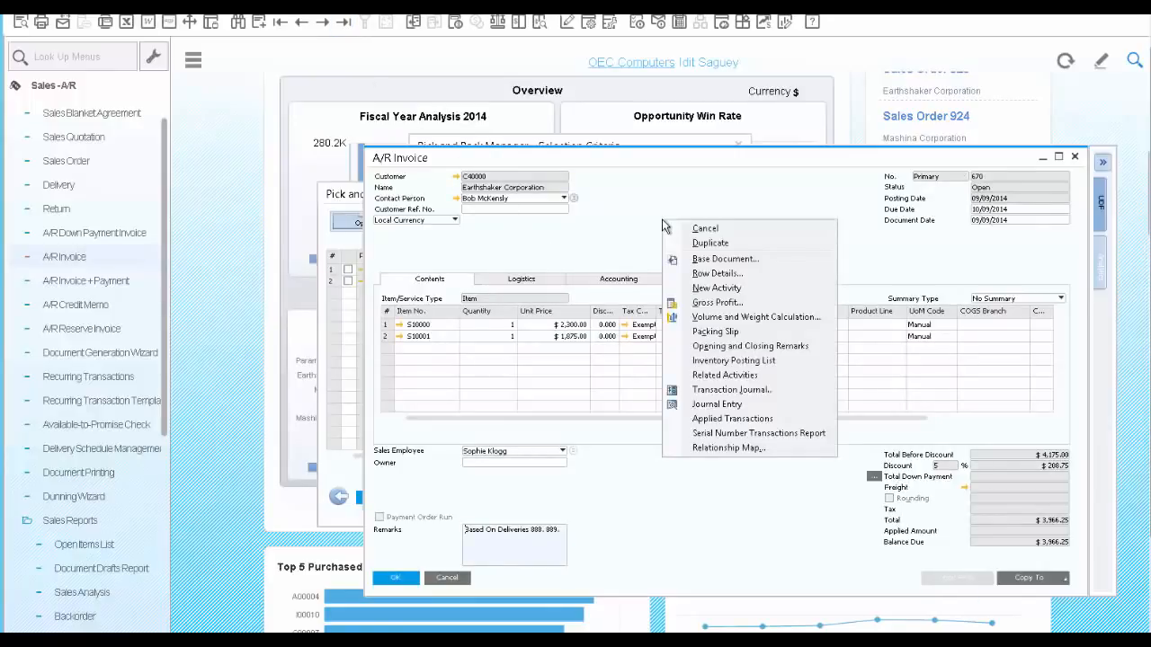
left_click(725, 448)
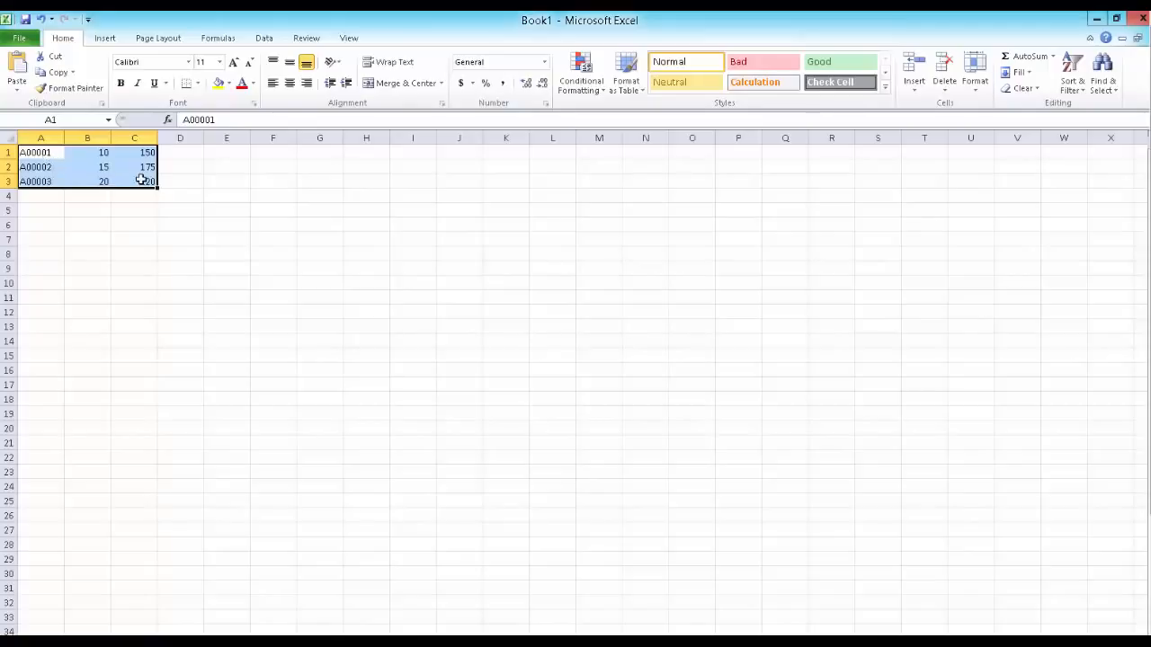
Copy the item numbers, quantities and prices in A1:C3 from Excel into Parameter Technology's sales order rows in SAP Business One
key("ctrl+c")
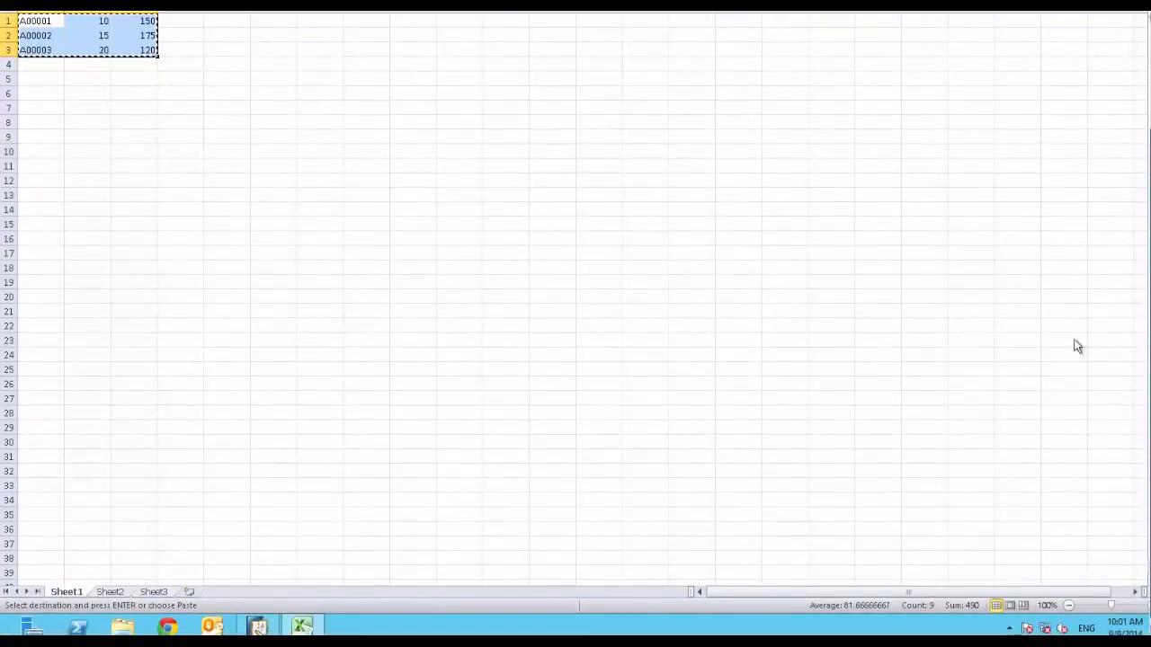
left_click(258, 626)
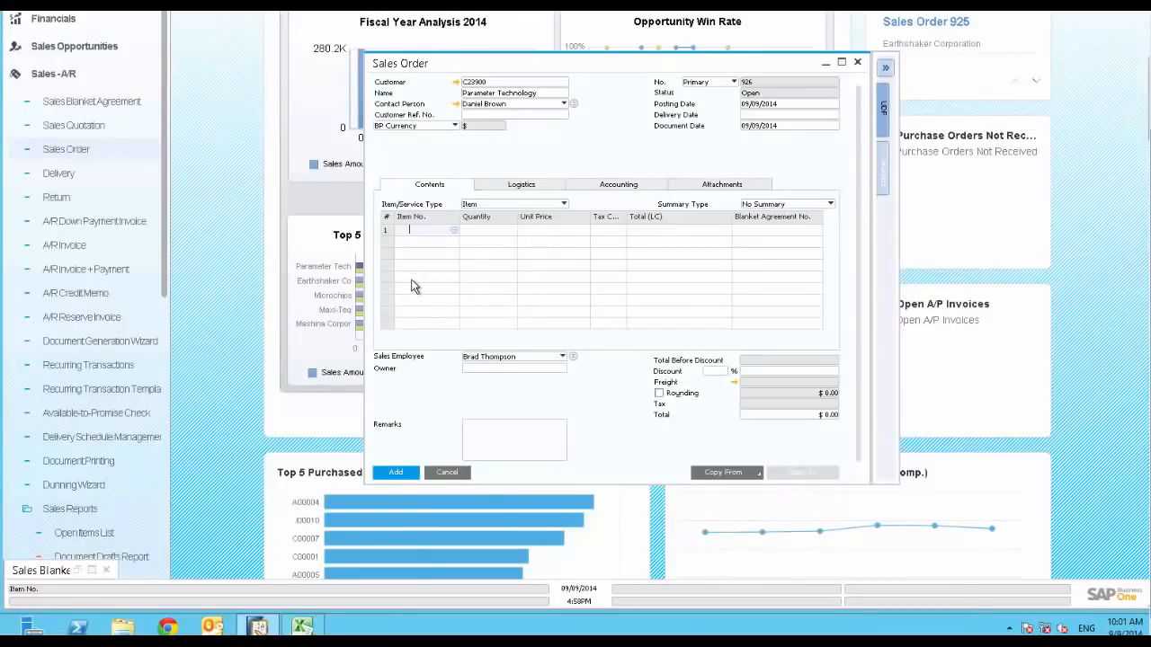
key("ctrl+v")
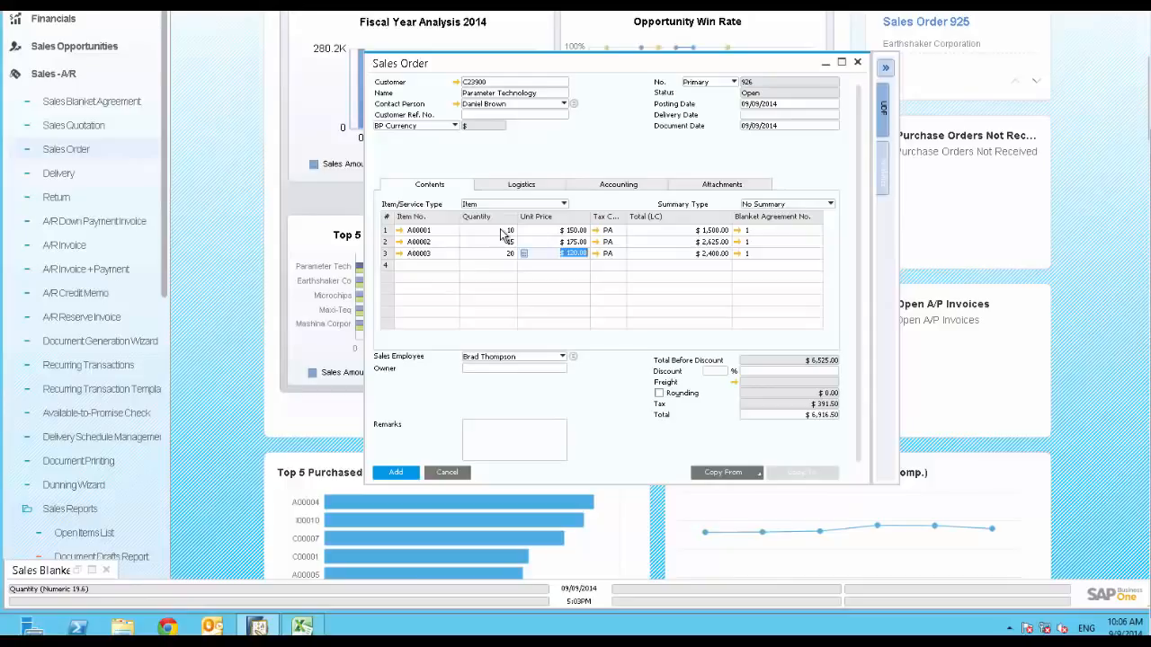
Open the blanket agreement linked to the order's first row and review its item details, the A00001 row details and its documents
left_click(737, 231)
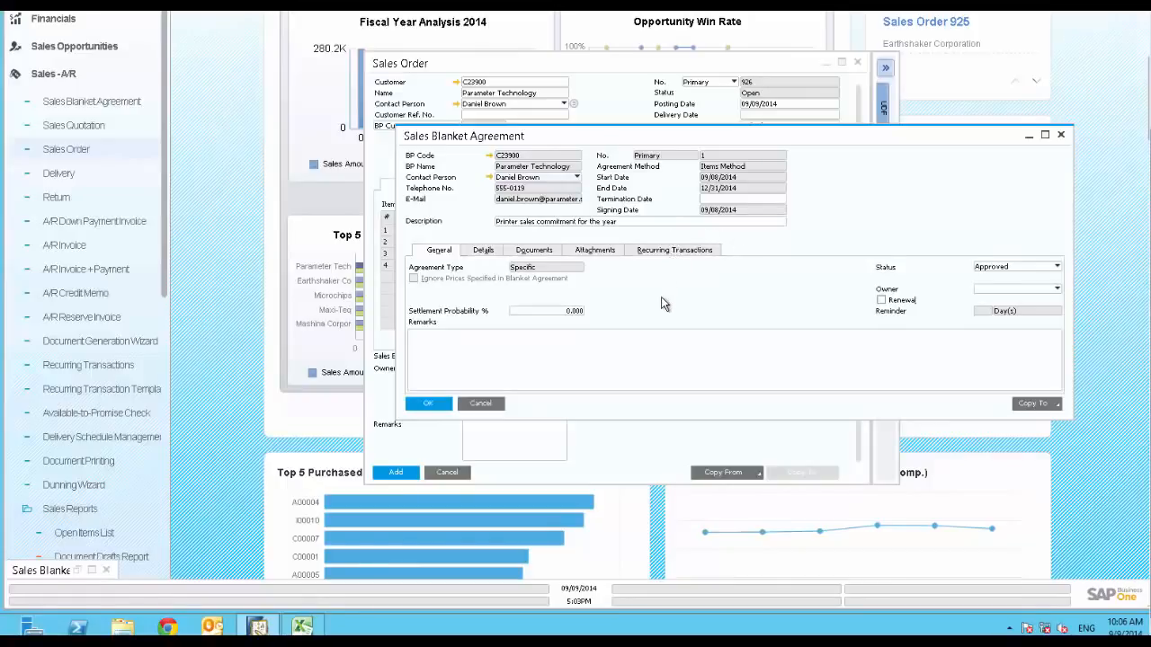
left_click(484, 252)
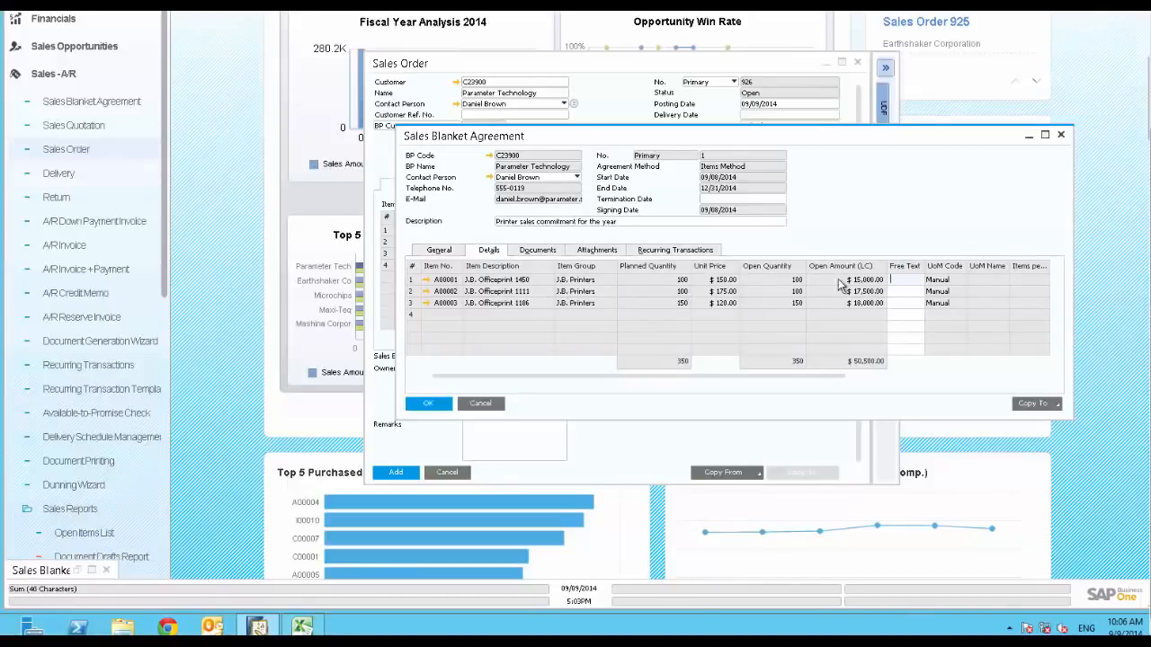
double_click(414, 282)
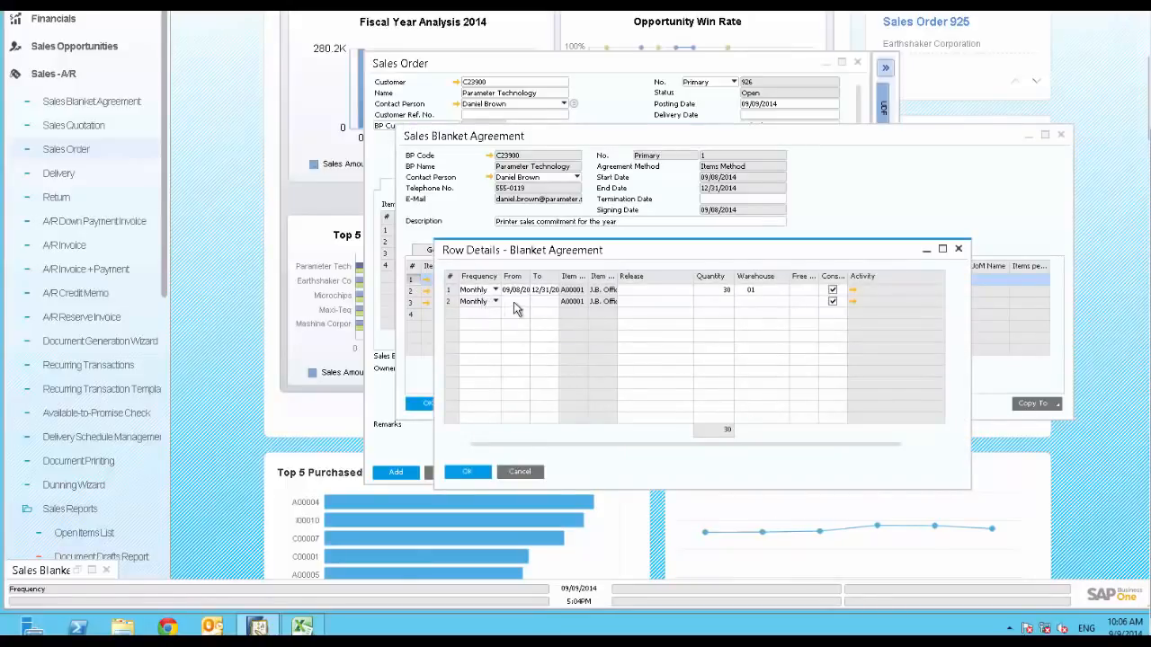
left_click(479, 470)
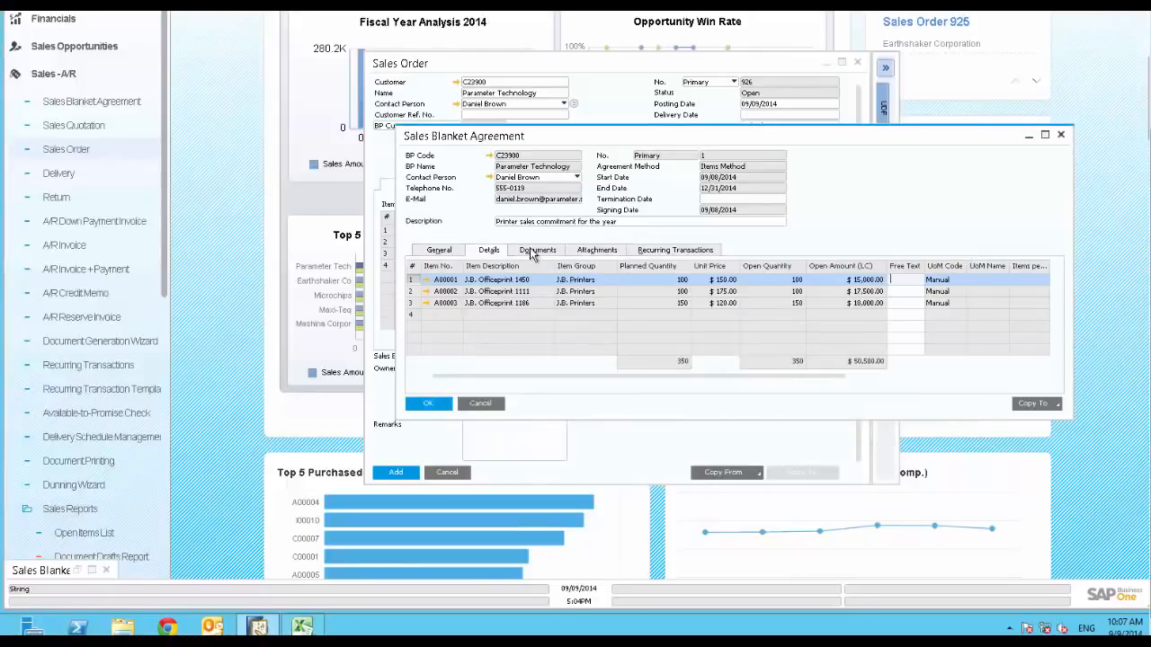
left_click(532, 252)
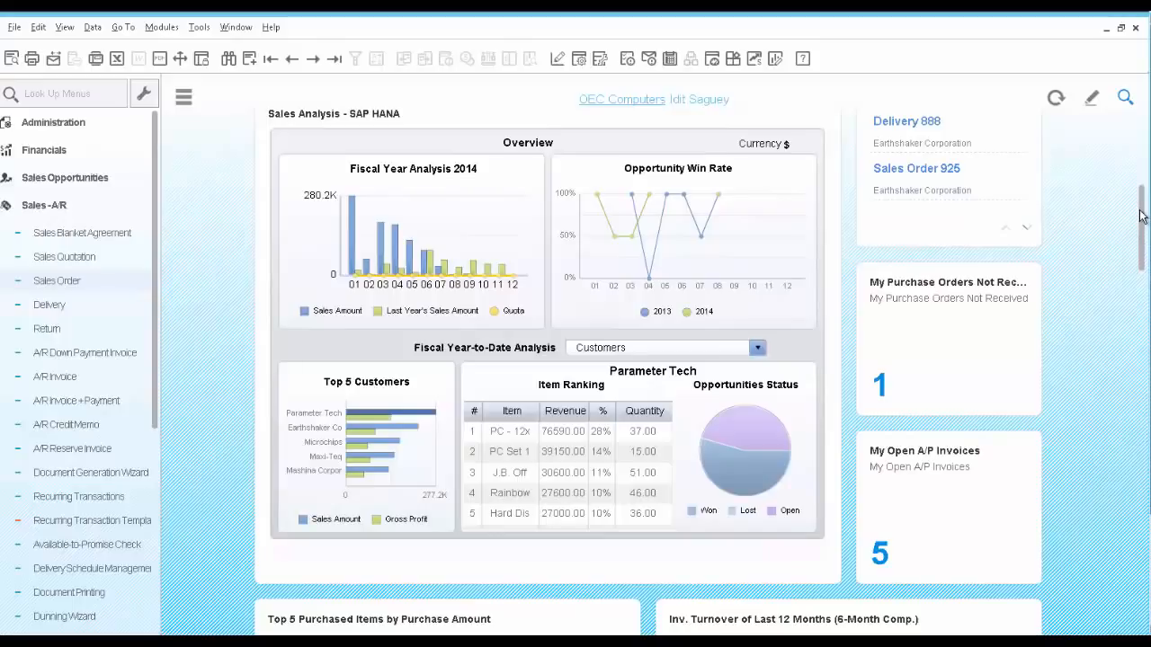
Look over the cockpit's dashboards and examine the sales amount and gross profit of the top five customers
left_click_drag(1140, 216, 1148, 455)
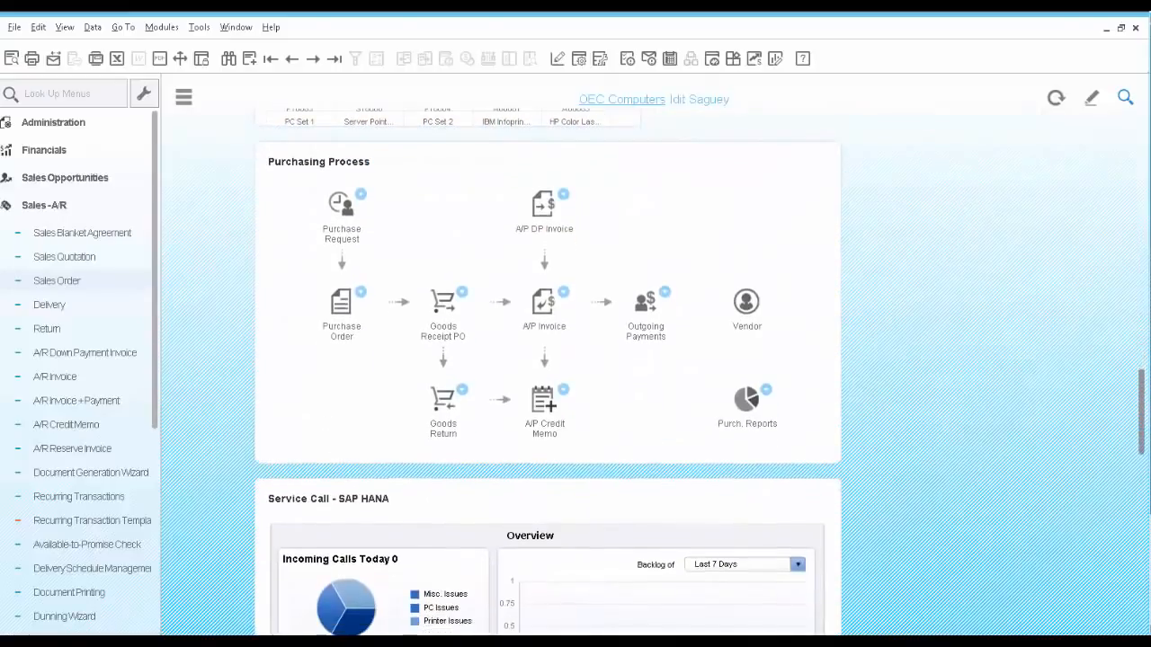
left_click_drag(1142, 412, 1141, 208)
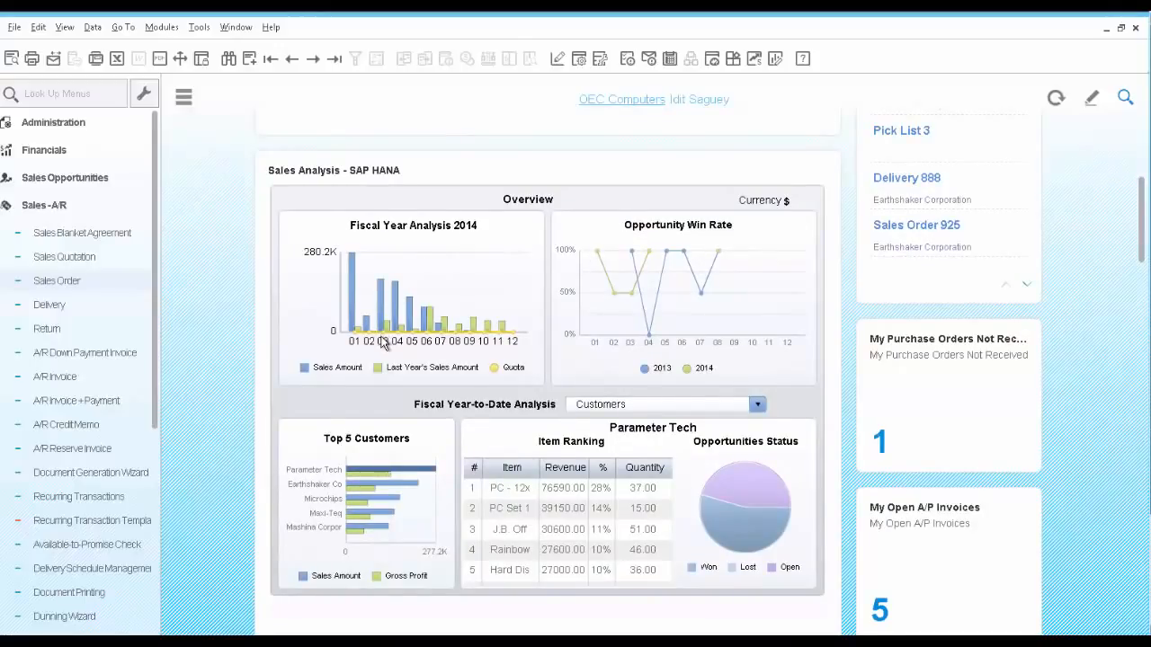
mouse_move(385, 338)
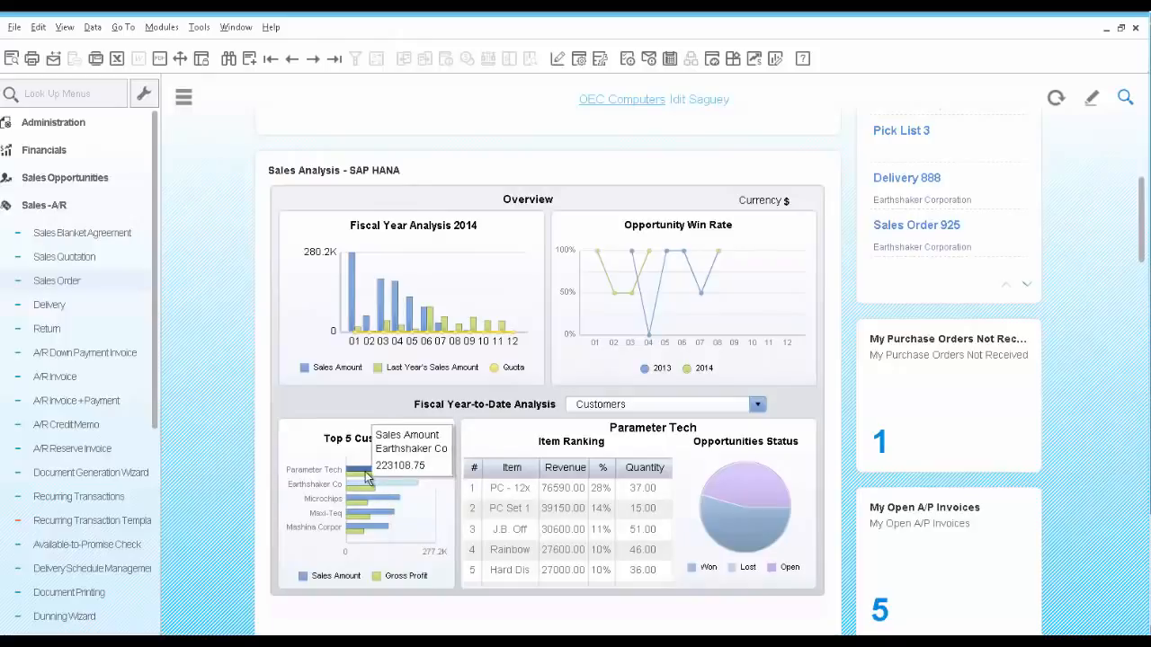
mouse_move(366, 477)
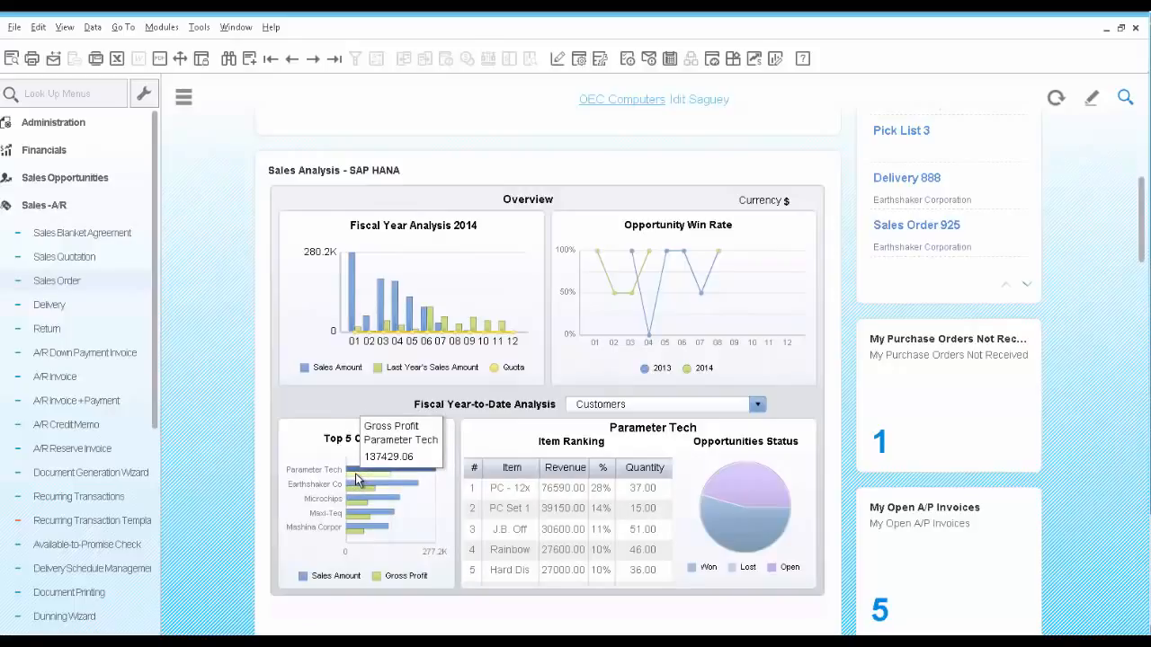
Switch the Fiscal Year-to-Date Analysis to Sales Employees and examine the top employee's gross profit and customer ranking
left_click(639, 409)
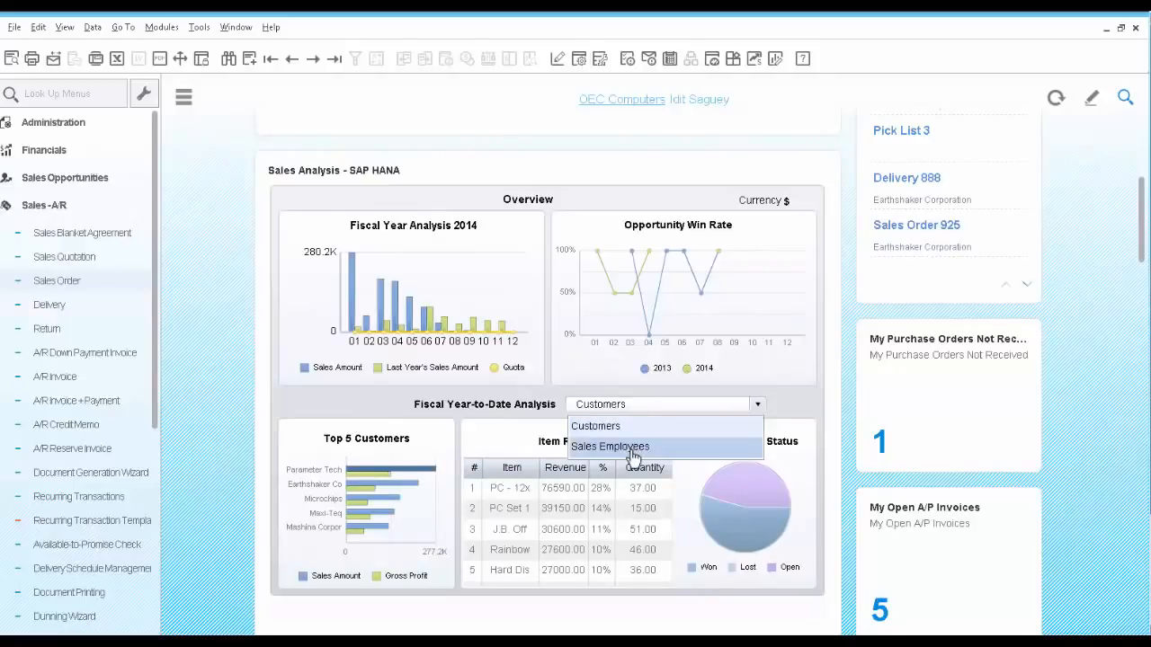
left_click(634, 447)
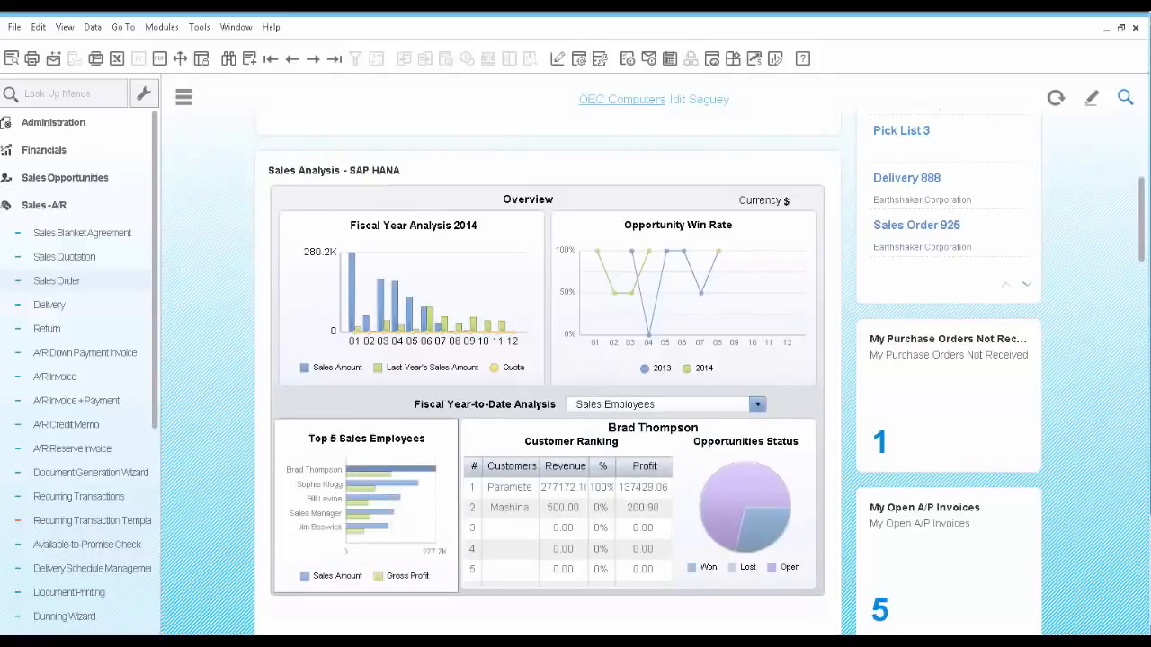
mouse_move(360, 479)
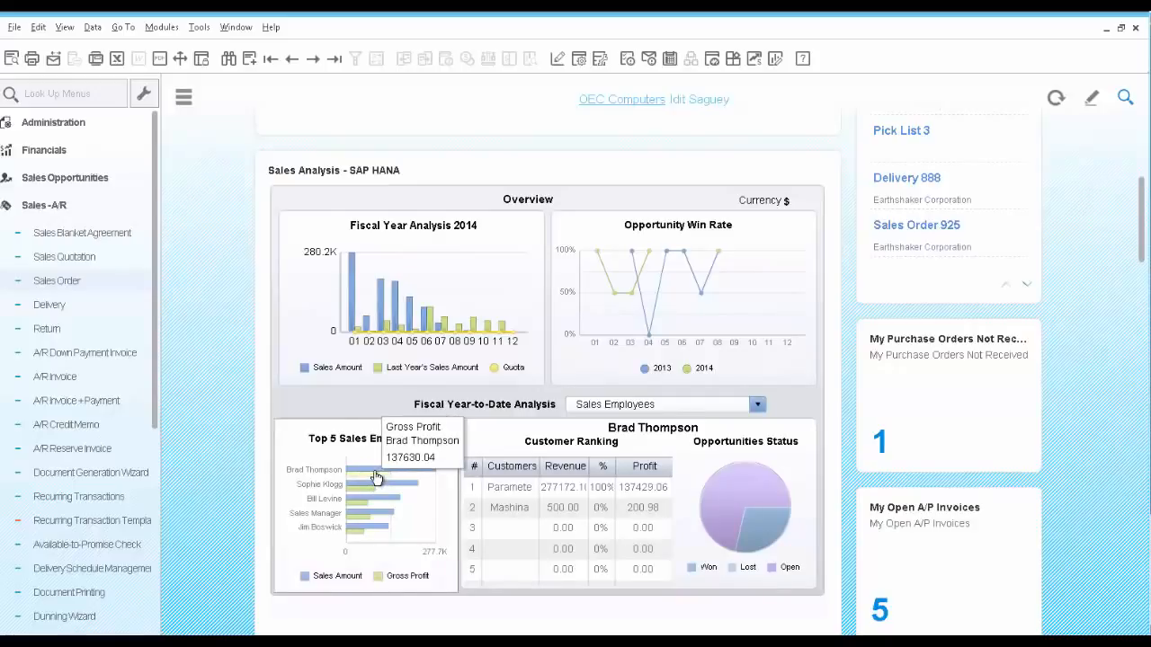
left_click(504, 494)
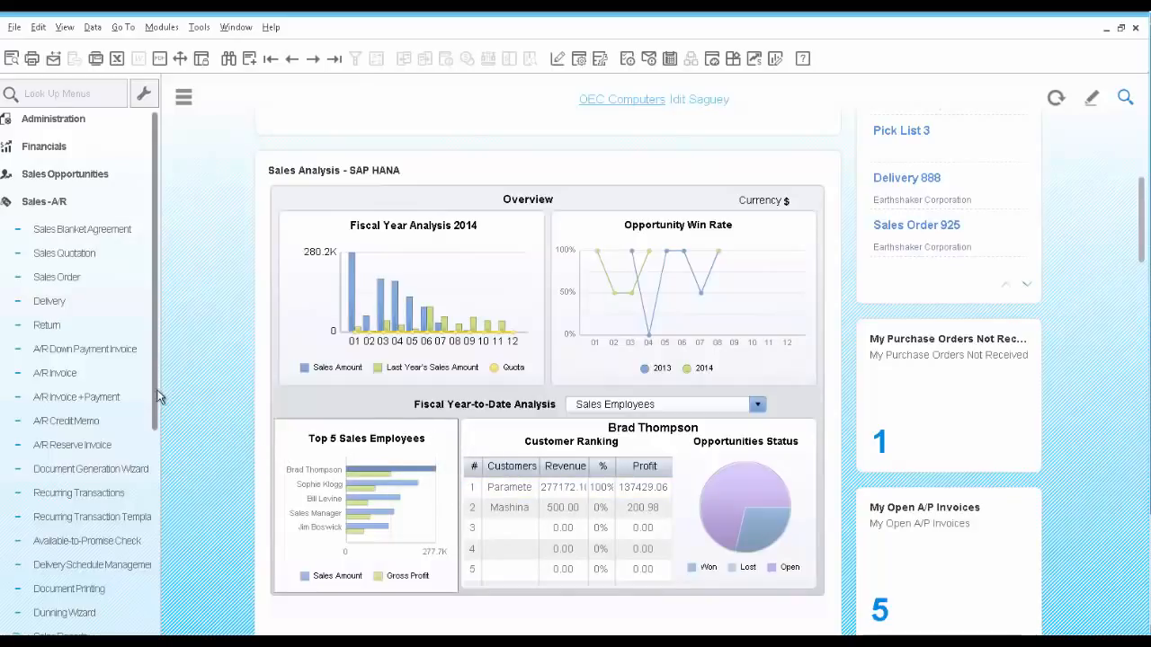
Run the SP Commission by Invoices sales report with the preset selection criteria and enlarge its window to show the commission sums
scroll(159, 440, "down", 3)
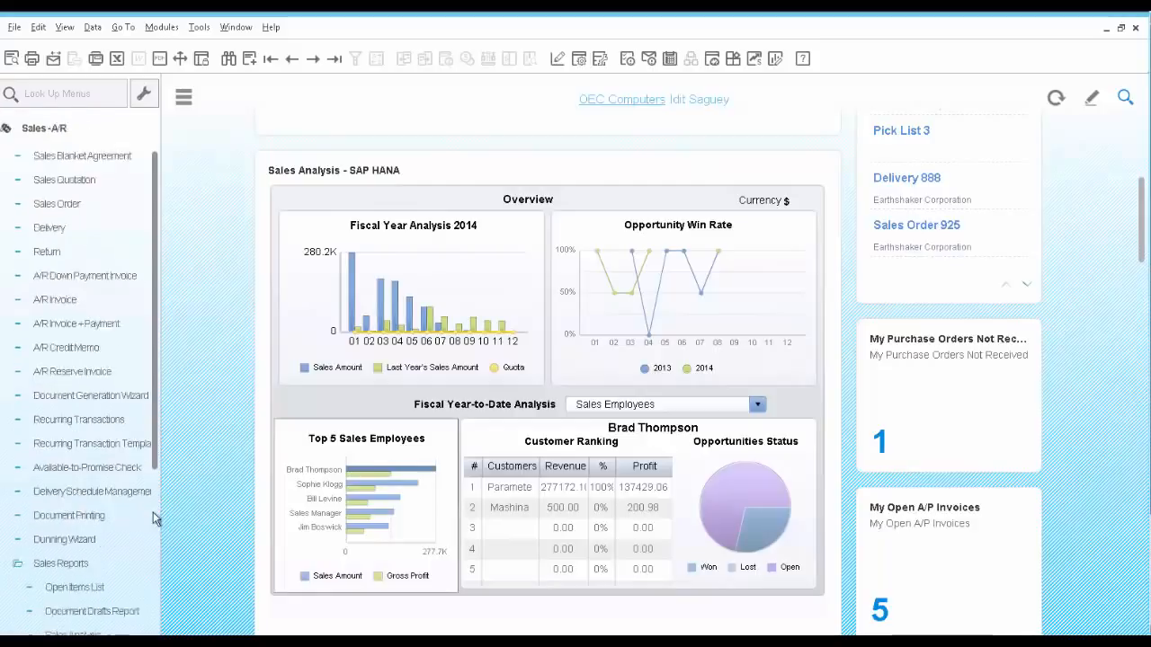
scroll(154, 519, "down", 9)
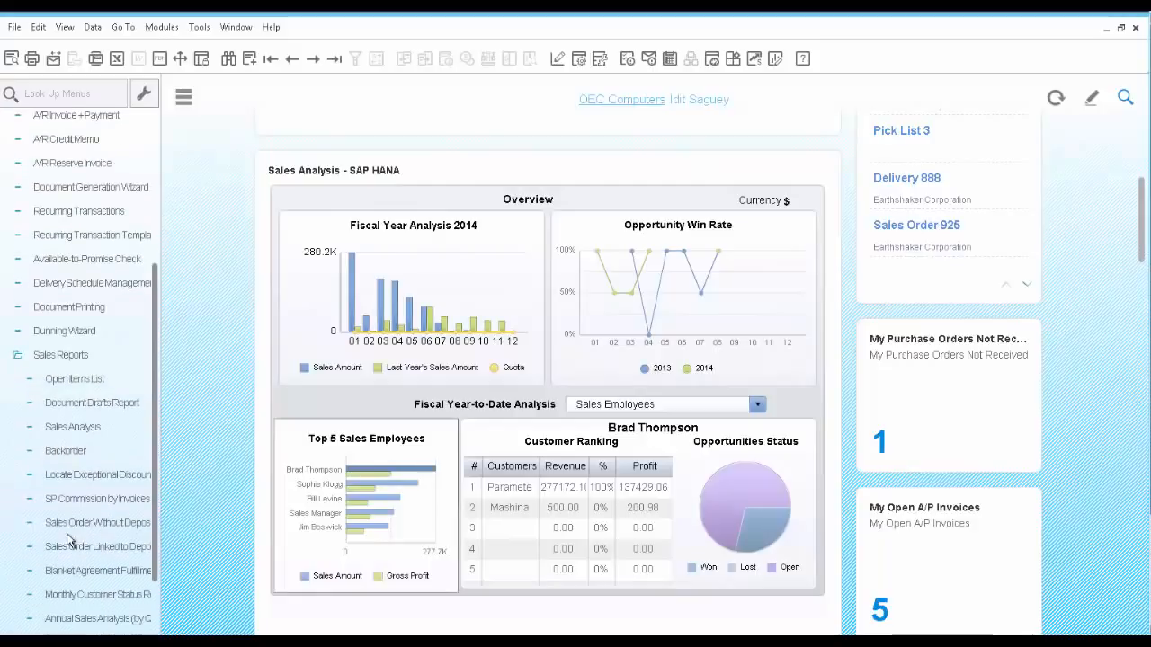
left_click(87, 493)
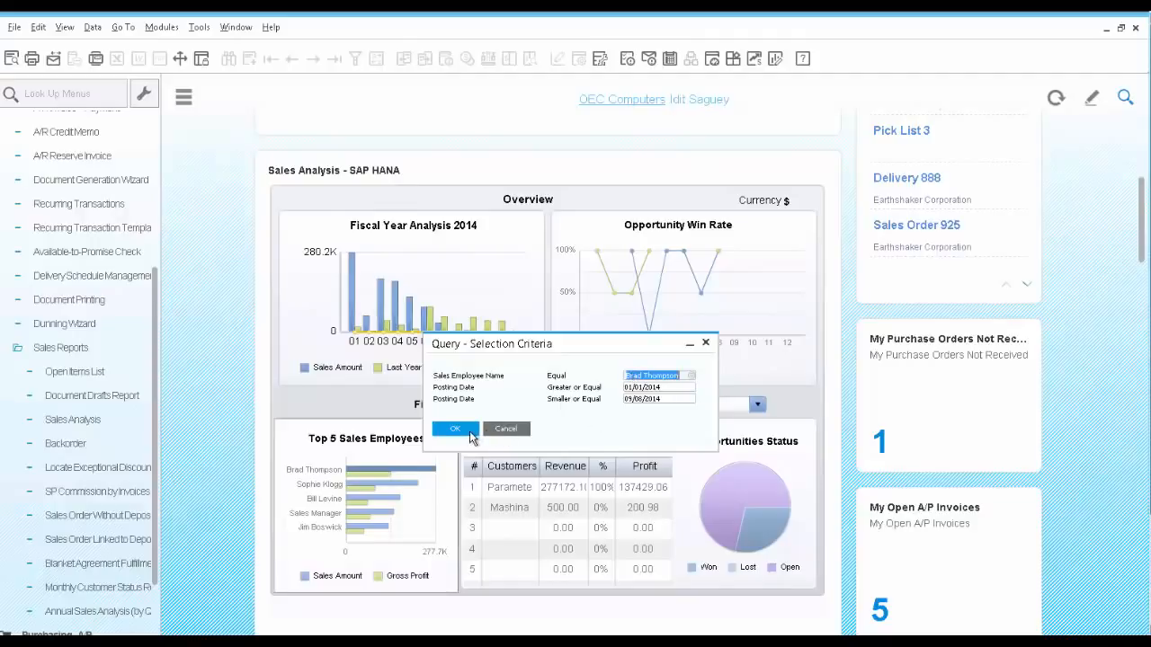
left_click(461, 433)
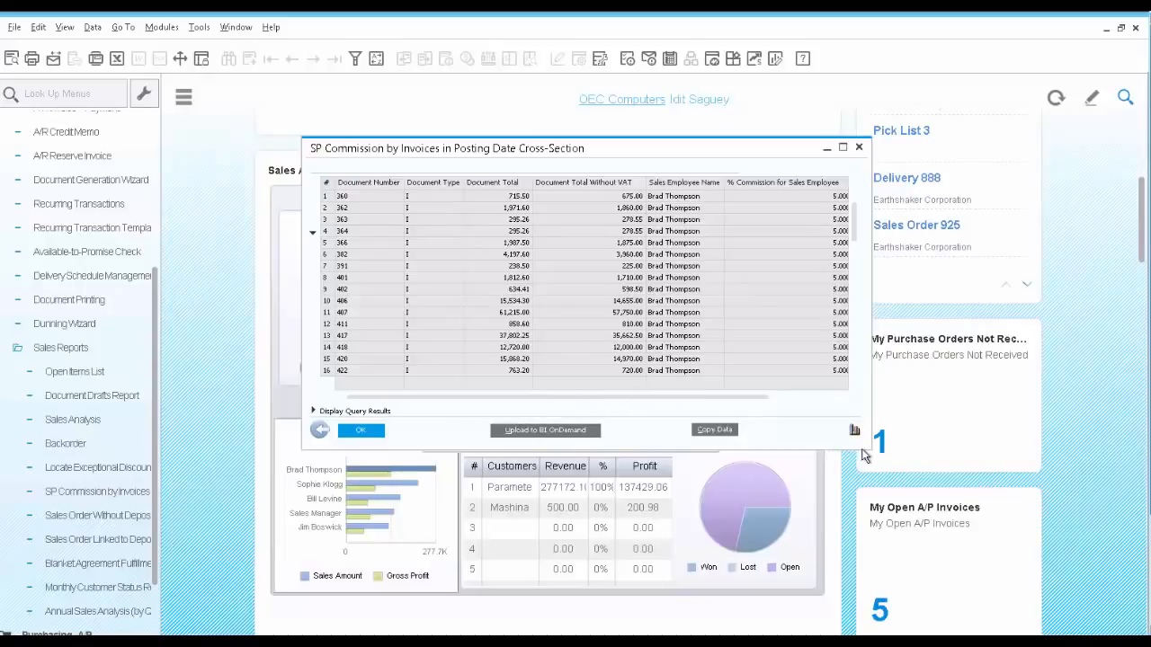
left_click_drag(883, 449, 1025, 526)
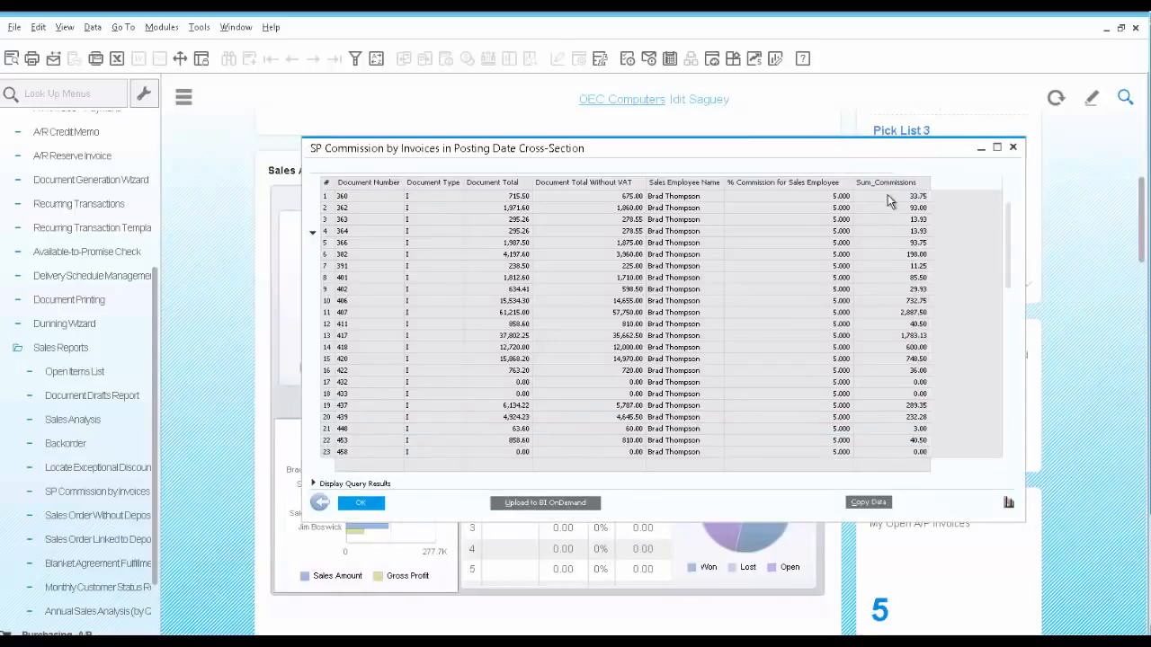